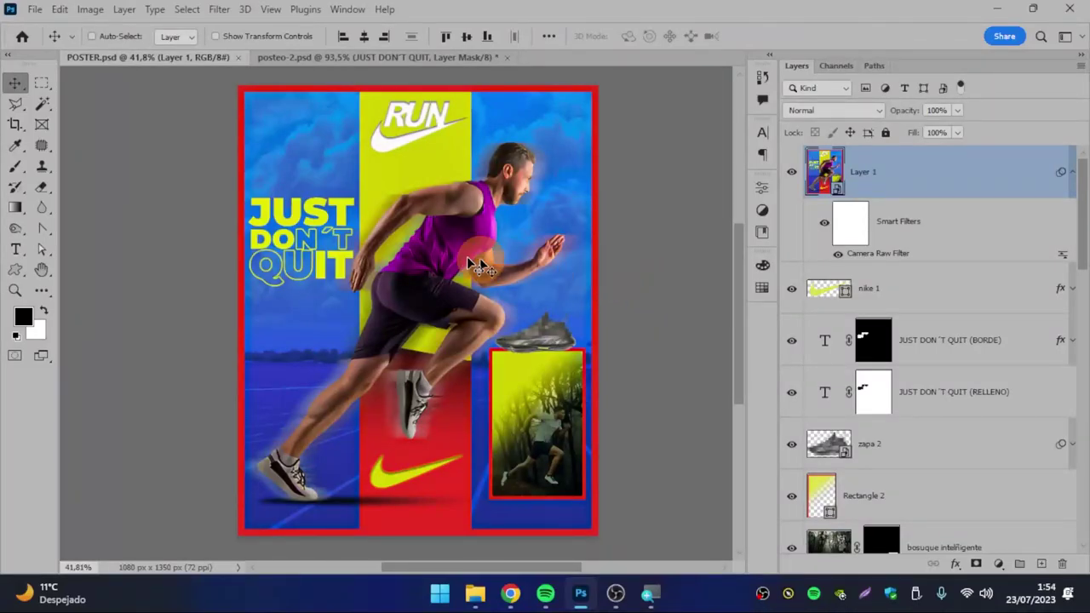
Browse the File menu's save commands for the posteo-2.psd poster, ending on Save a Copy.
click(35, 9)
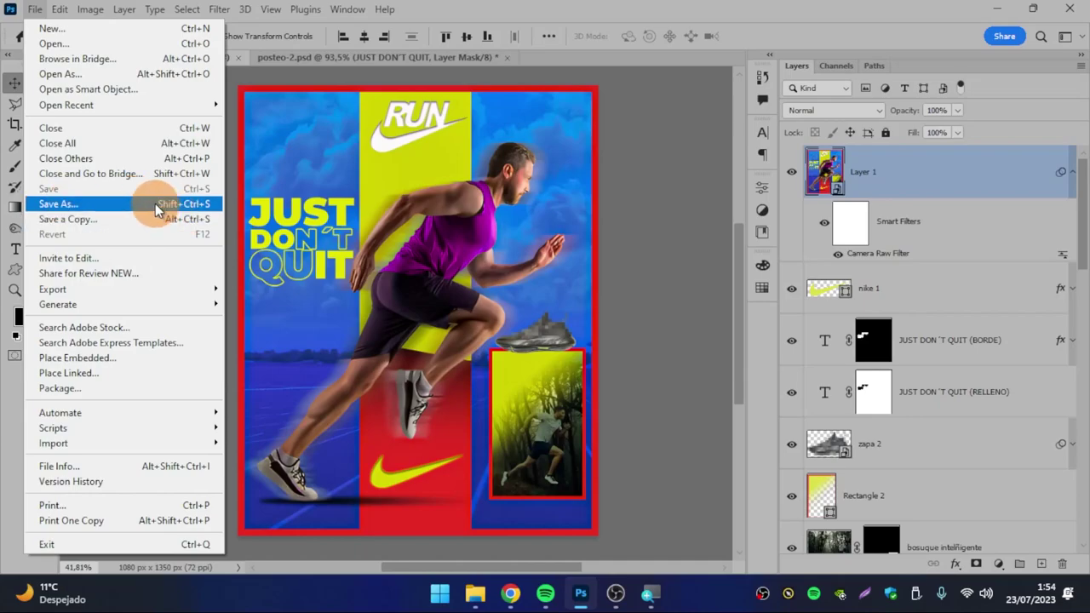
click(515, 19)
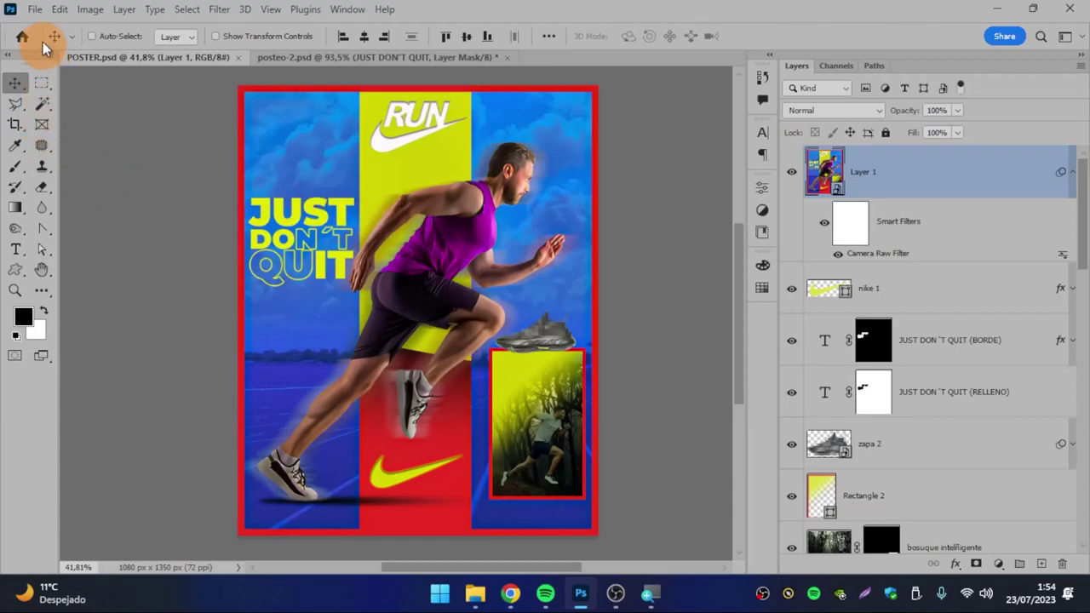
click(40, 16)
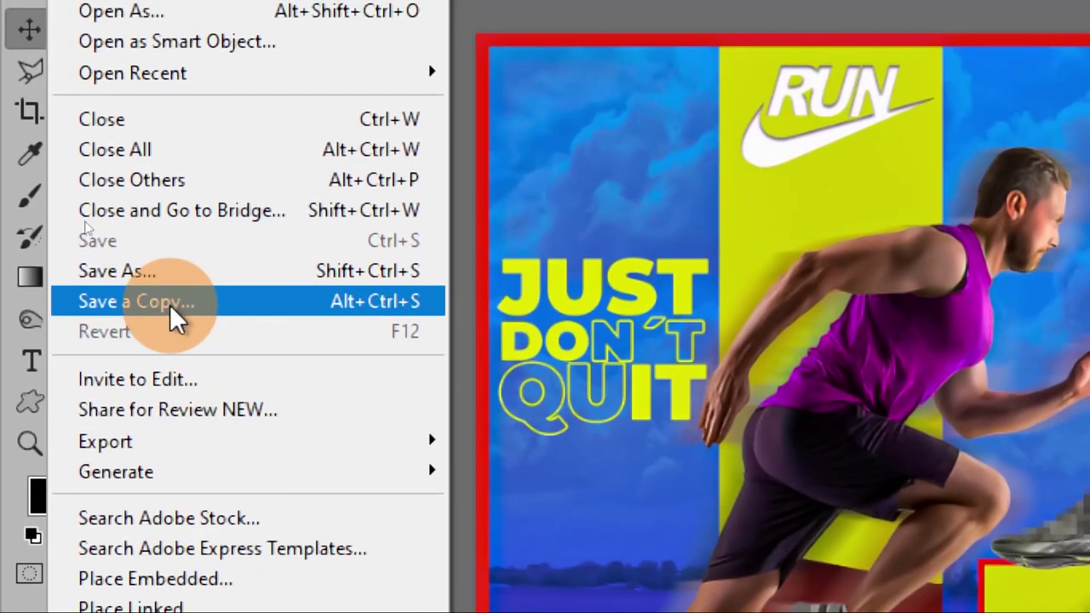
Save a copy of the poster to Escritorio as POSTER copy.jpg in JPEG format.
click(247, 306)
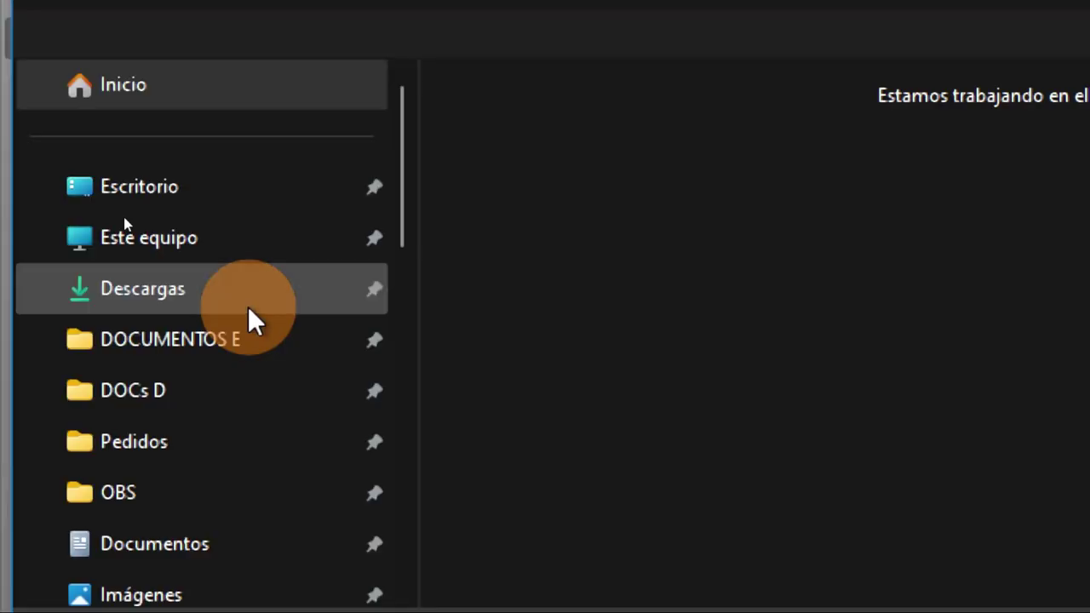
click(180, 307)
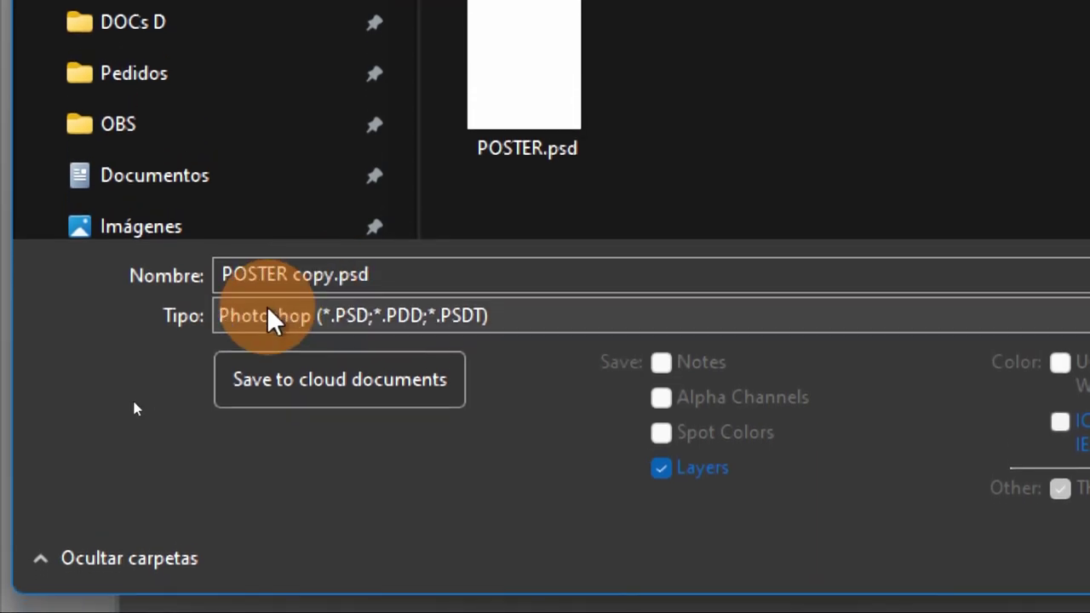
click(269, 309)
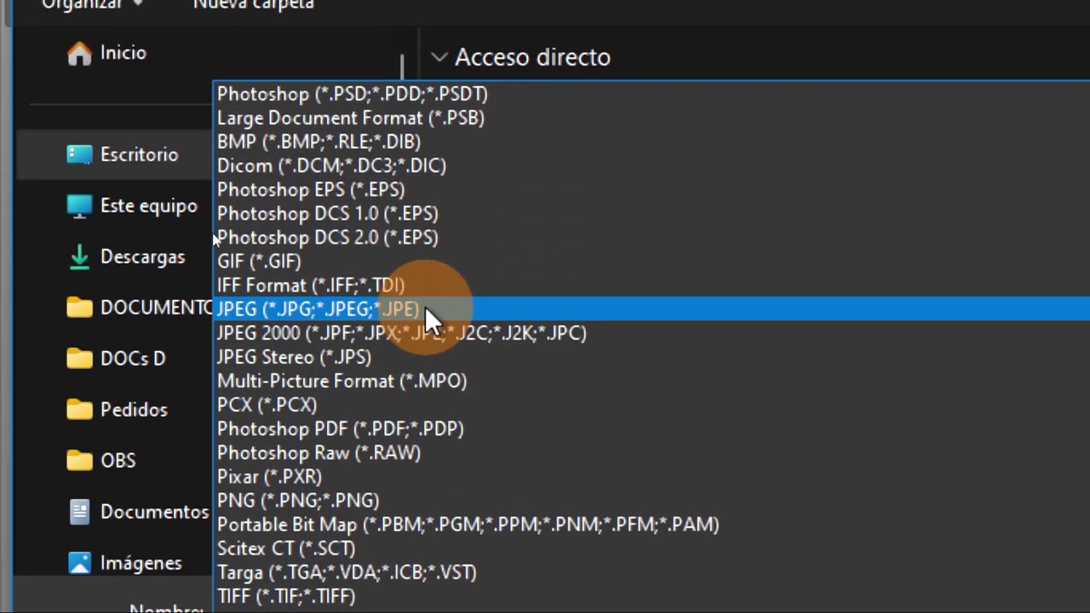
click(425, 307)
key(super+minus)
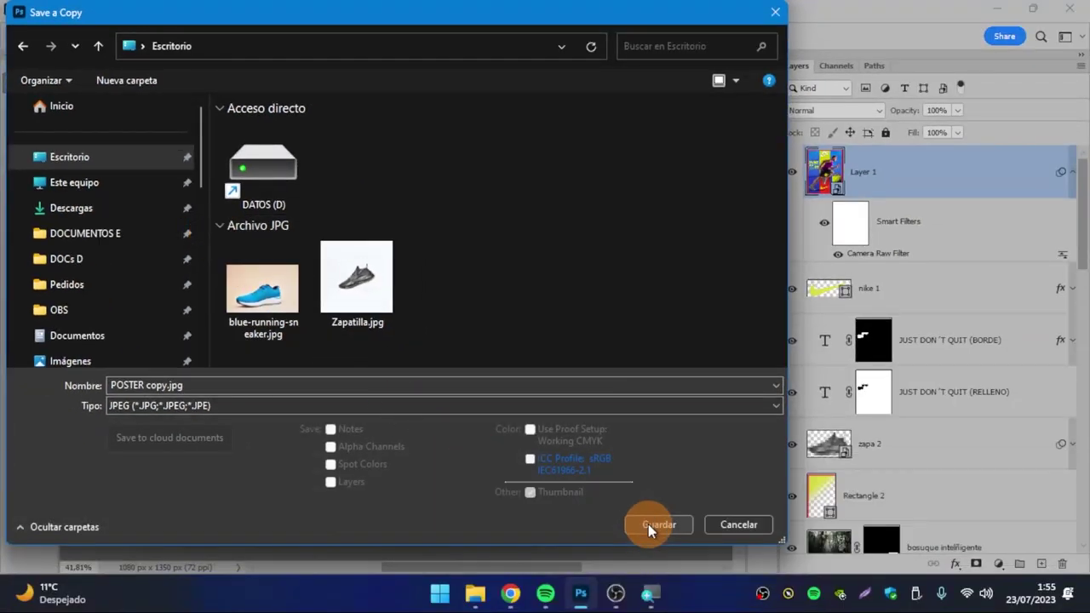
click(649, 524)
Set the JPEG copy's quality to 12 (Maximum, about 871,4K) and confirm the save.
click(506, 185)
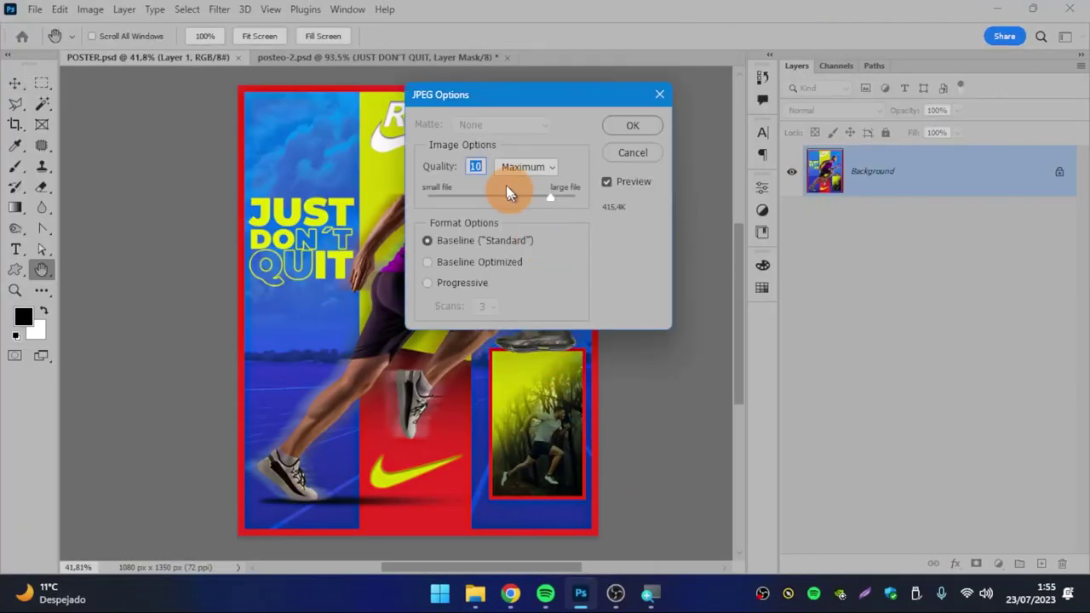
key(super+plus)
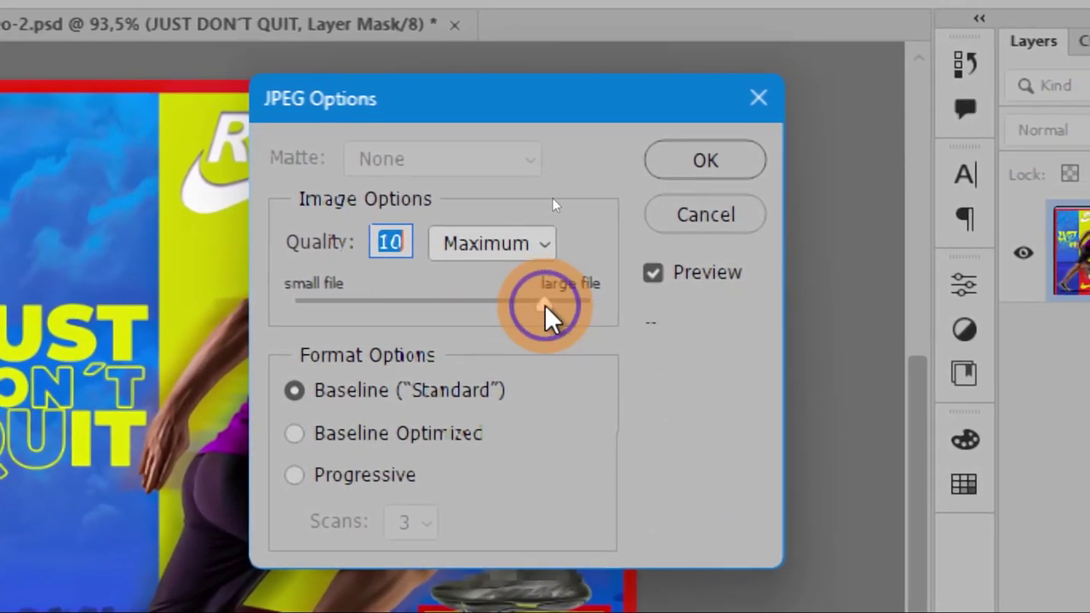
drag(546, 303, 602, 303)
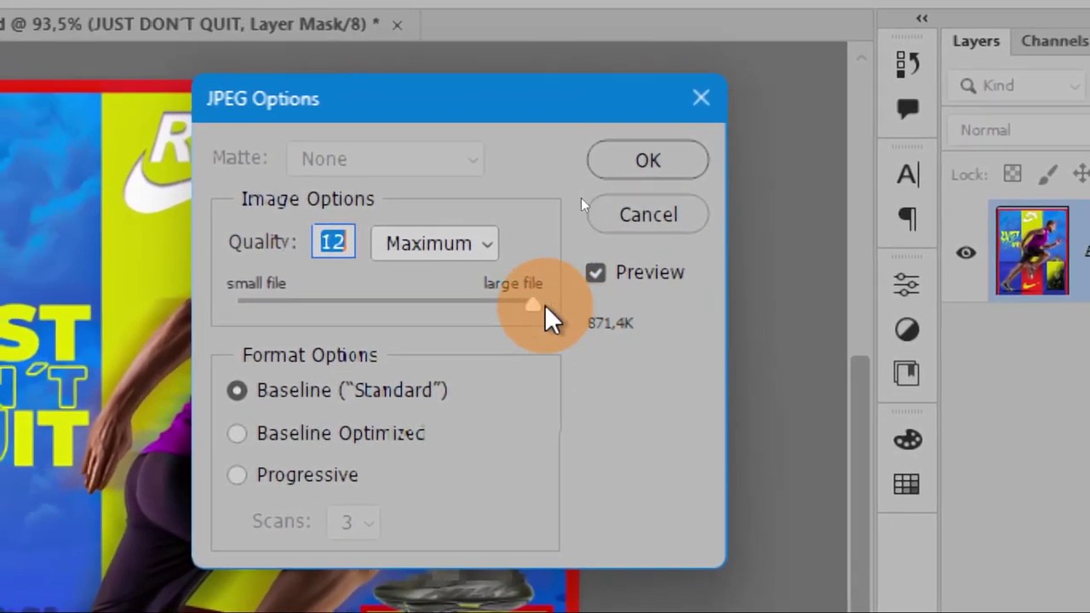
drag(545, 305, 337, 305)
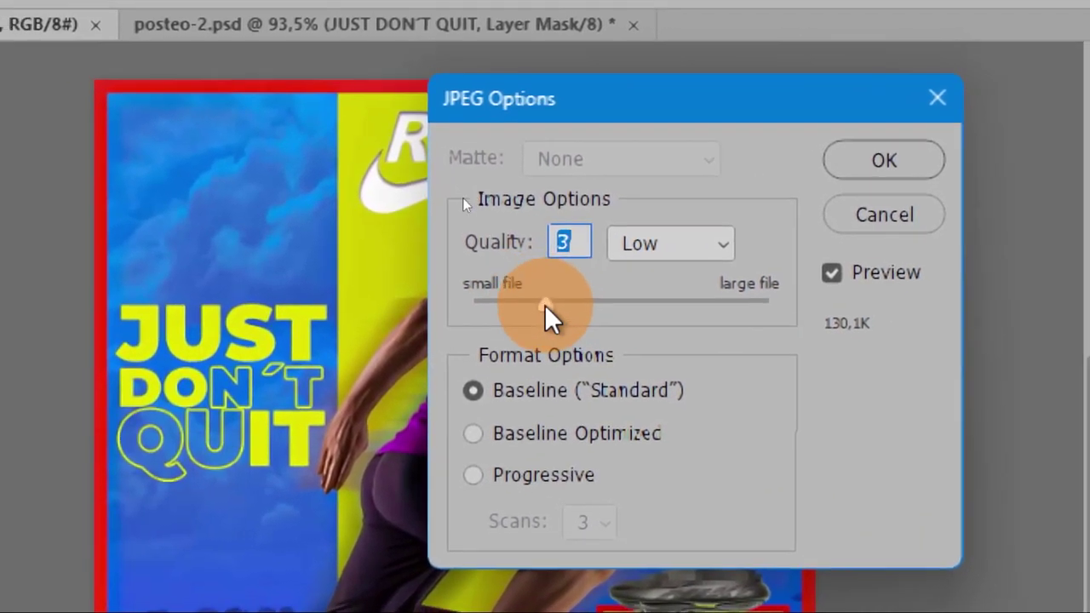
mouse_move(545, 305)
mouse_down()
mouse_move(596, 305)
mouse_move(560, 304)
mouse_up()
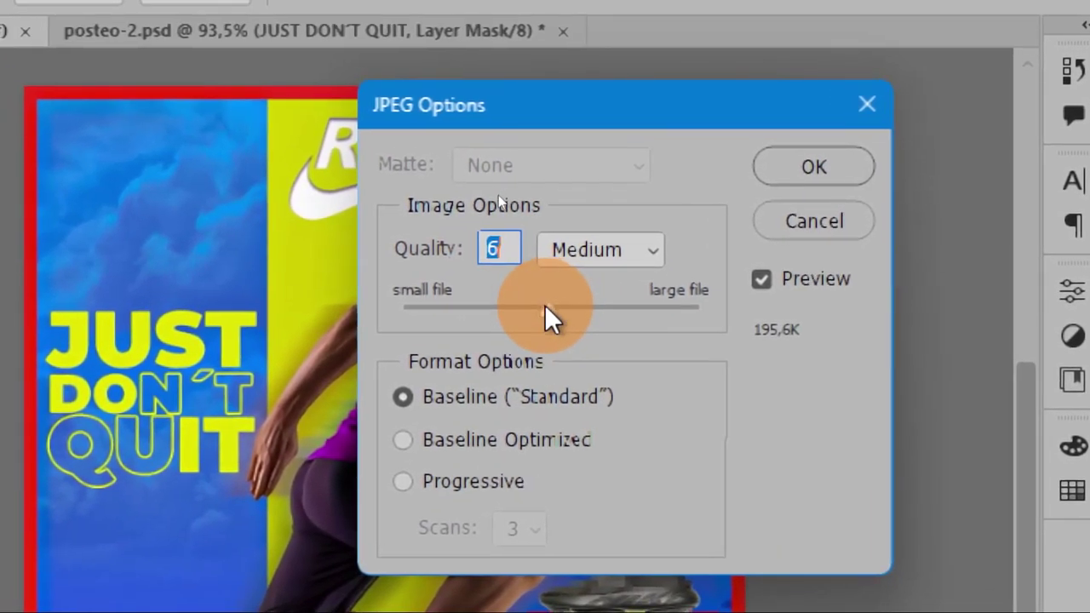
drag(536, 269, 622, 270)
drag(545, 305, 603, 307)
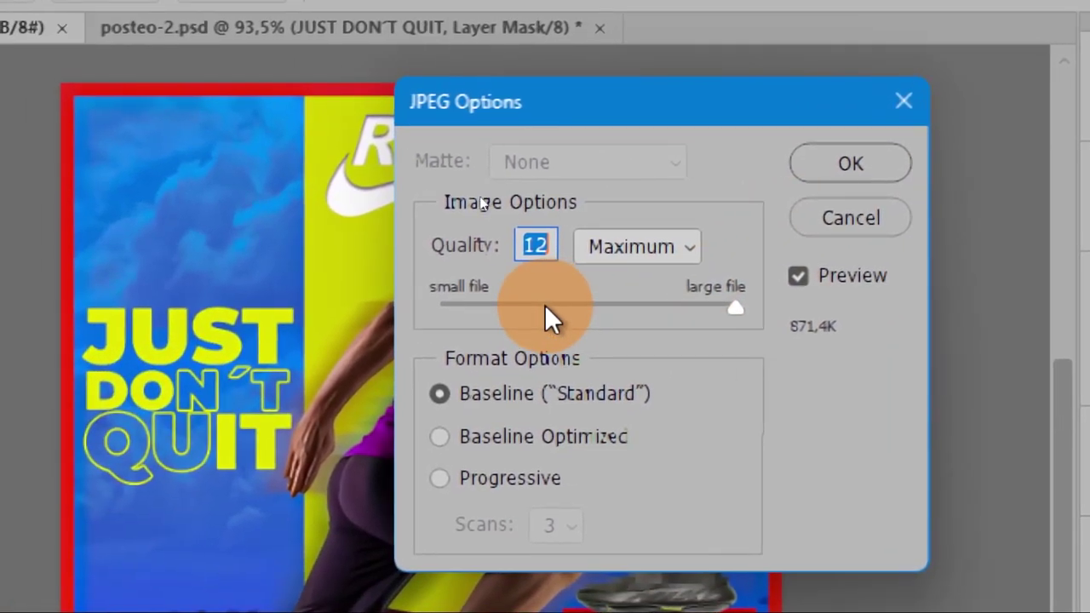
click(544, 304)
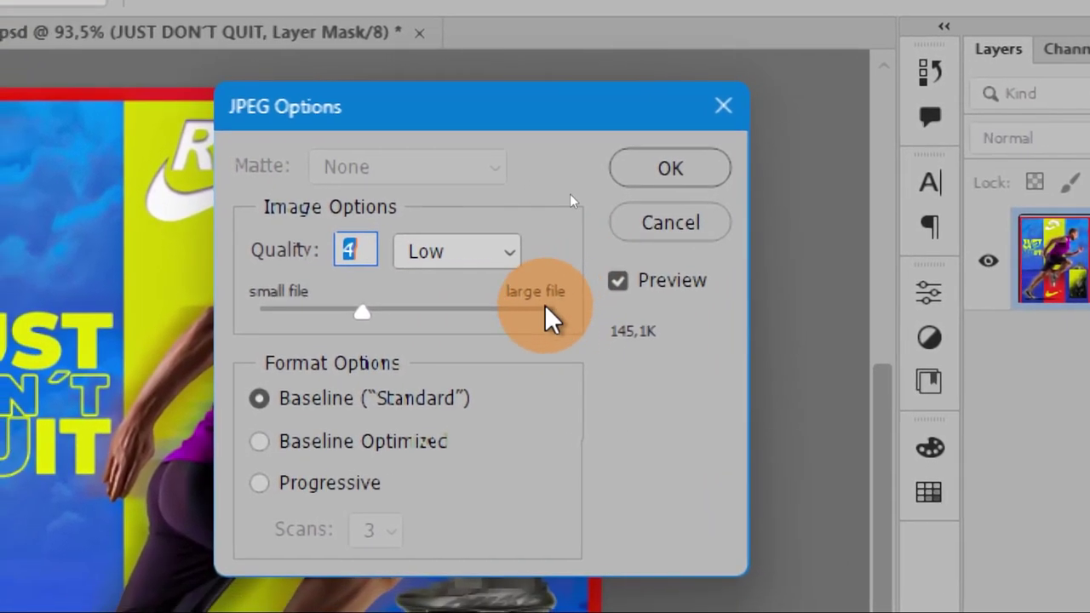
click(545, 308)
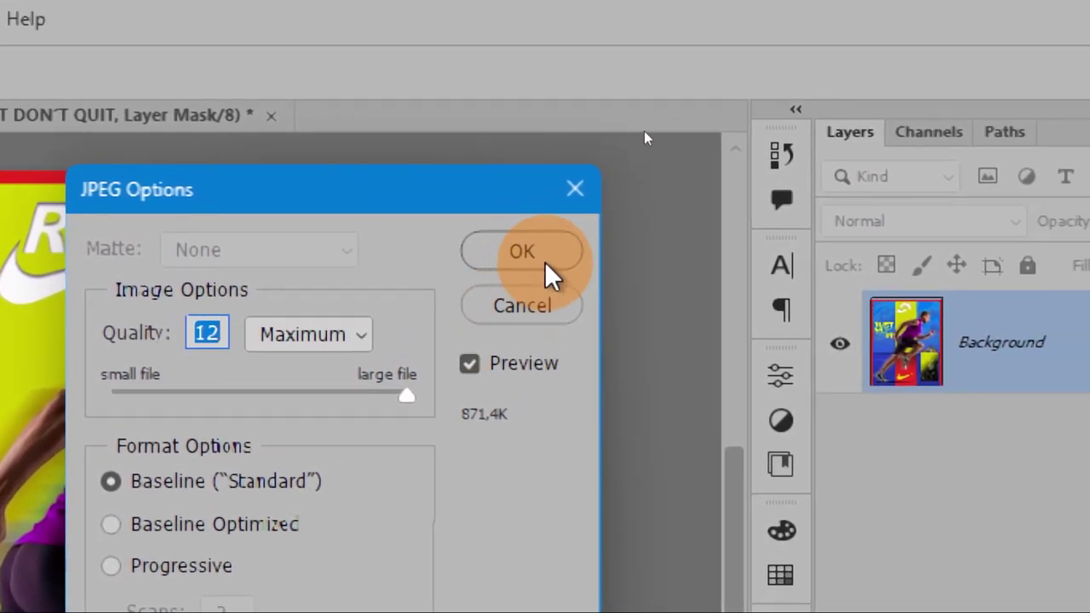
click(544, 261)
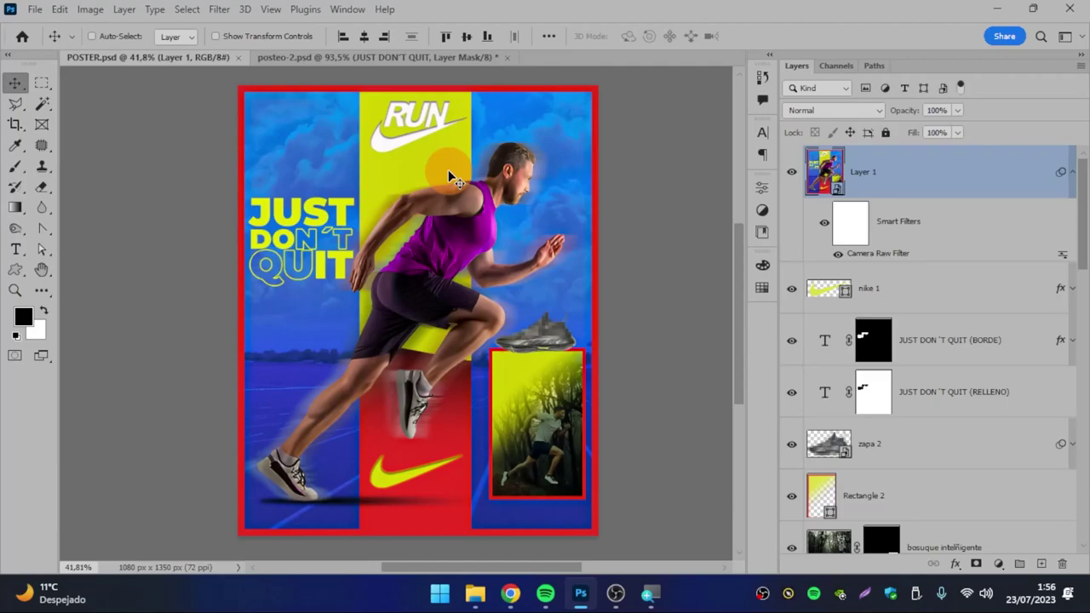
click(36, 10)
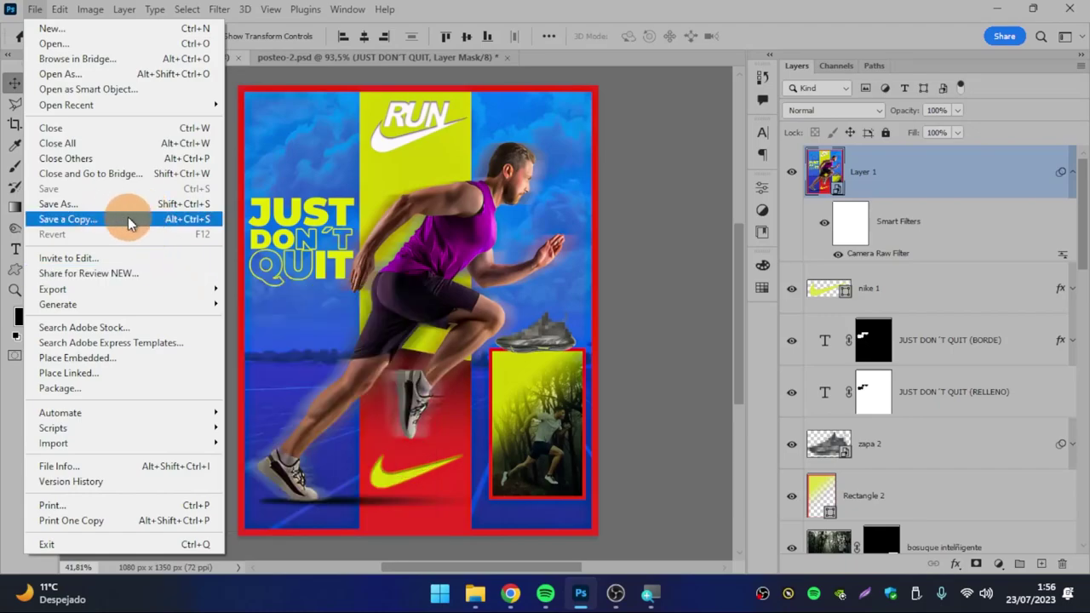
click(143, 219)
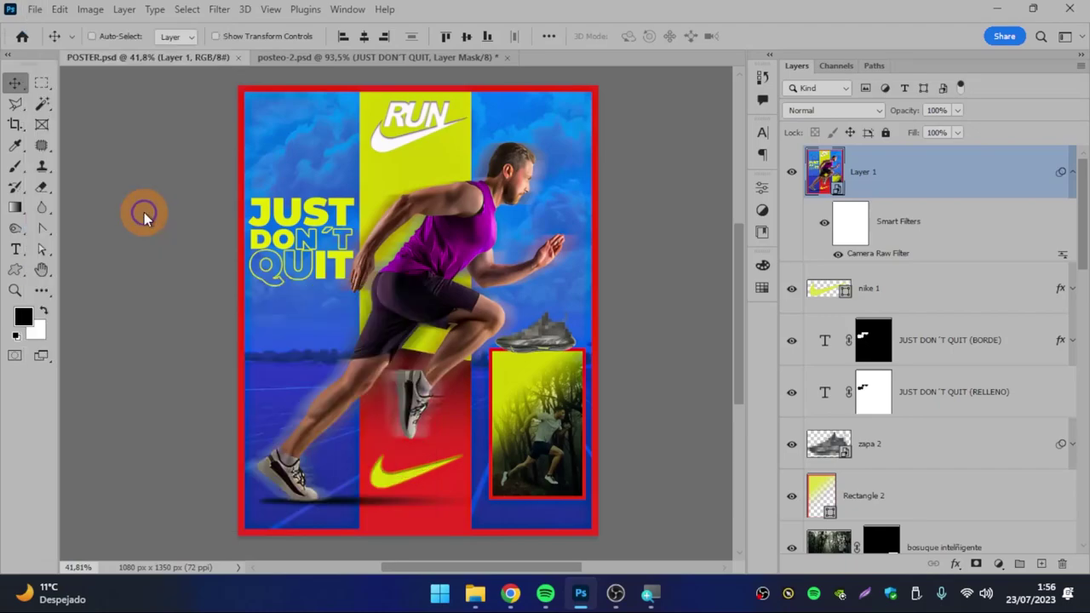
click(278, 406)
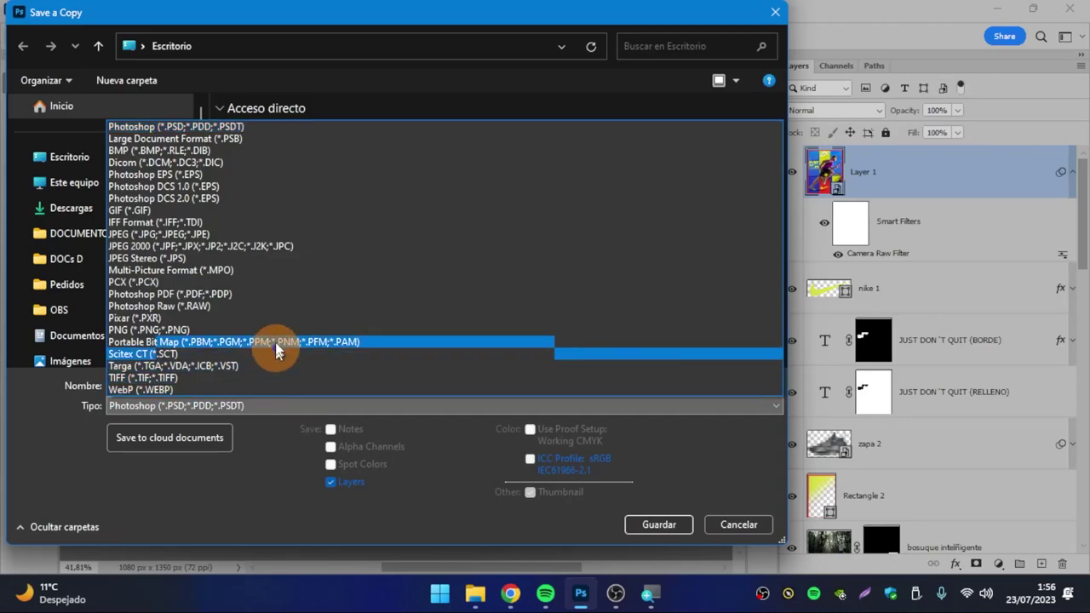
click(280, 233)
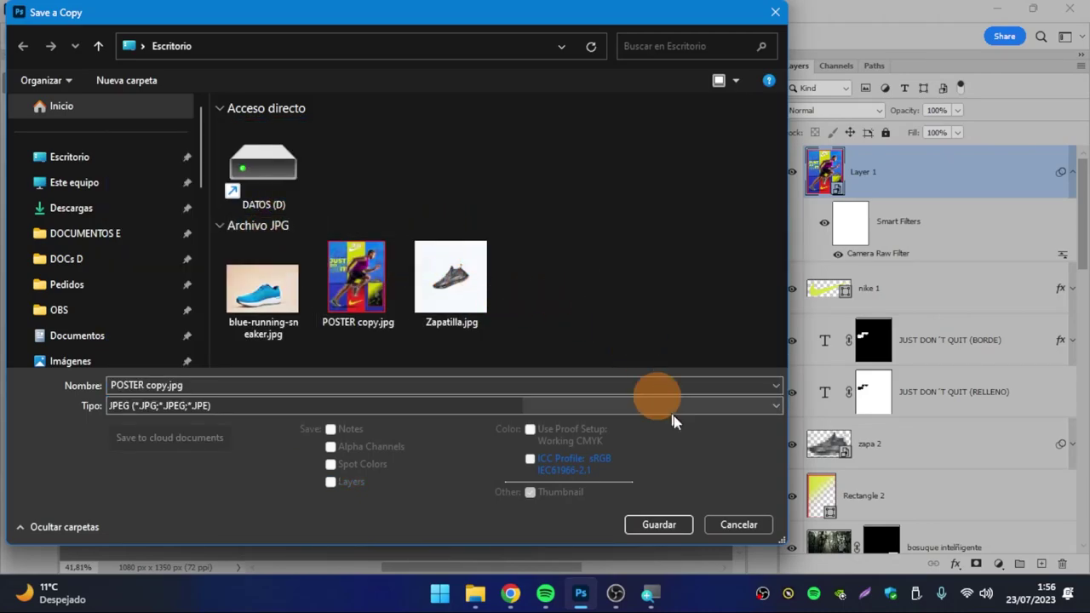
click(748, 530)
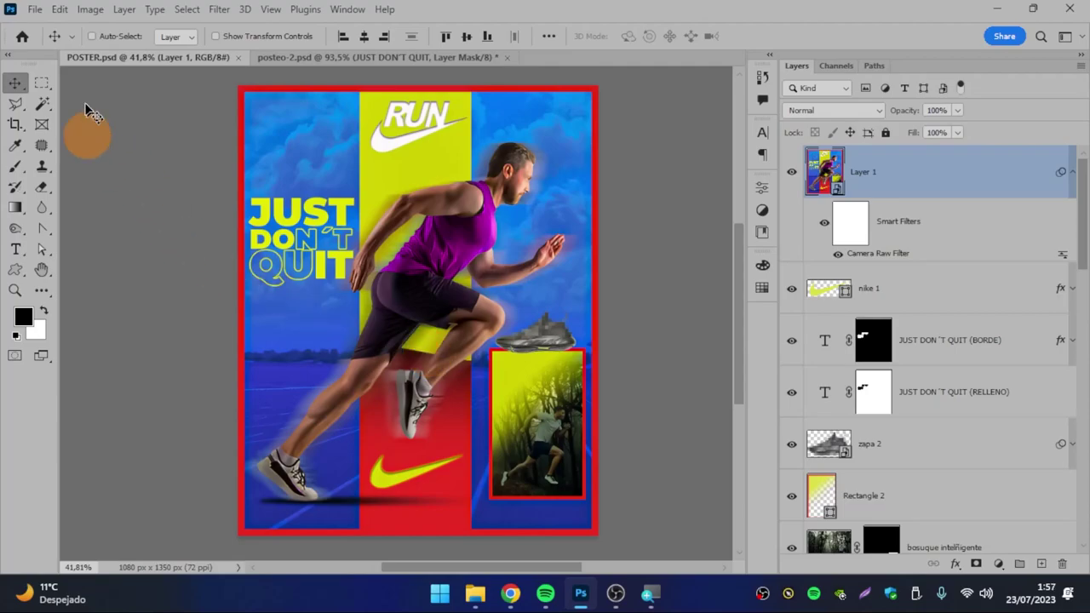
Quick Export the poster to PNG and save it as POSTER.png in Escritorio.
click(37, 10)
mouse_move(85, 289)
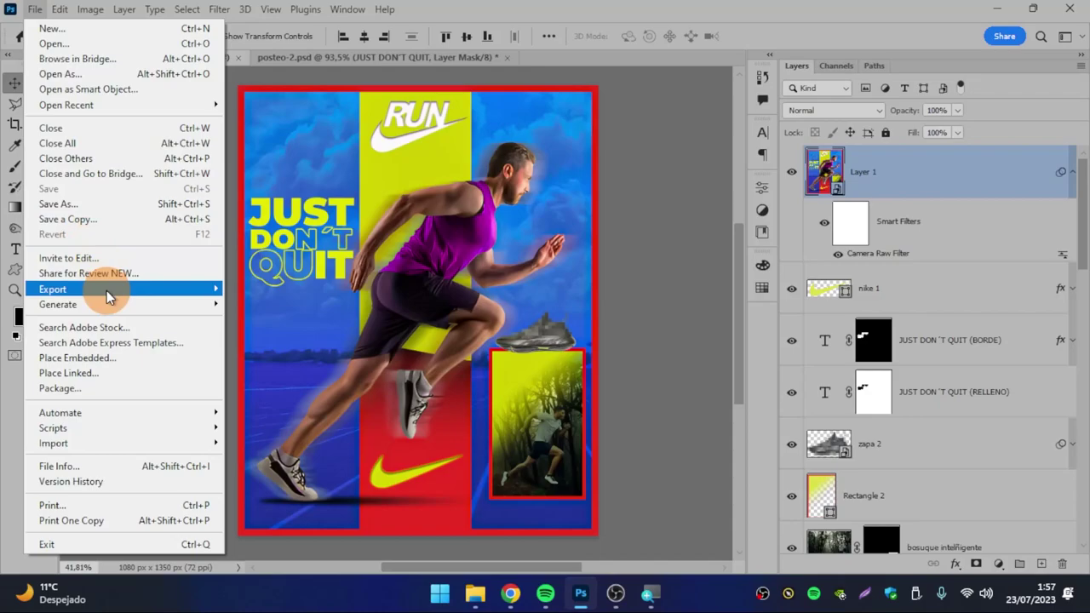
click(185, 291)
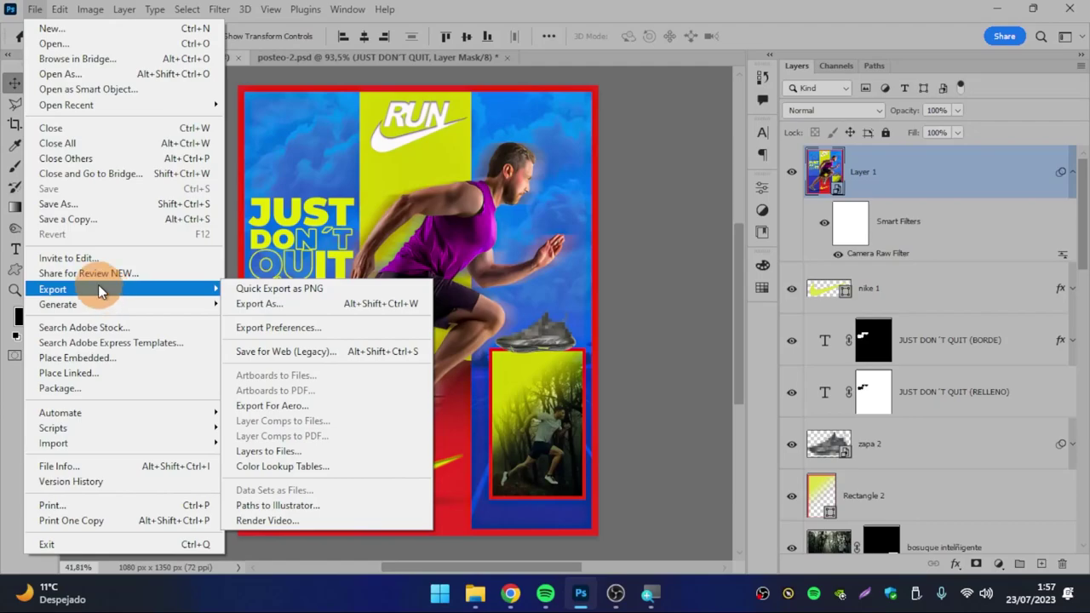
click(348, 291)
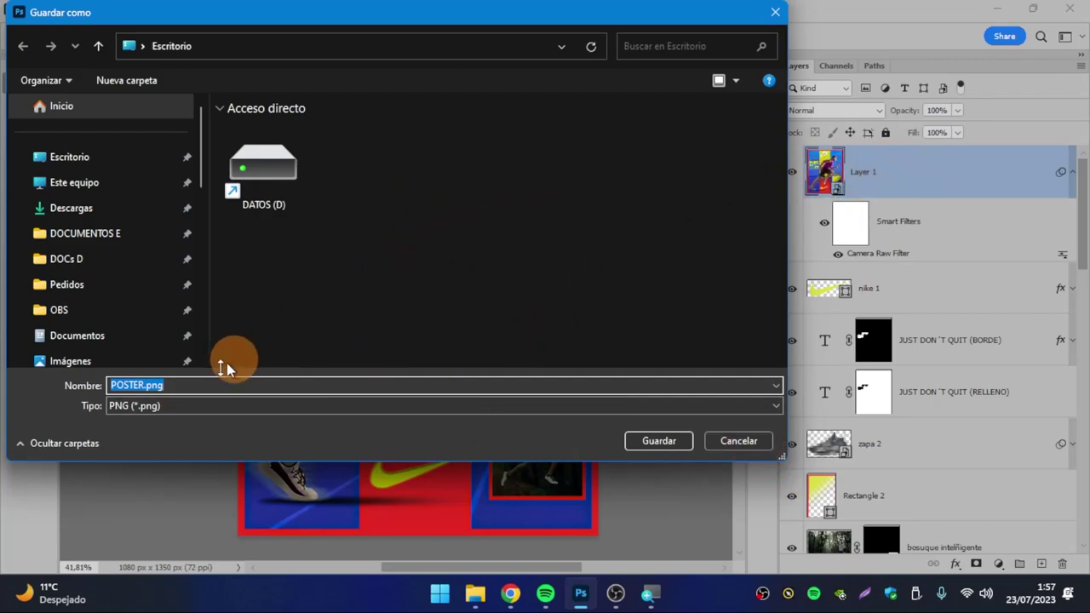
click(646, 439)
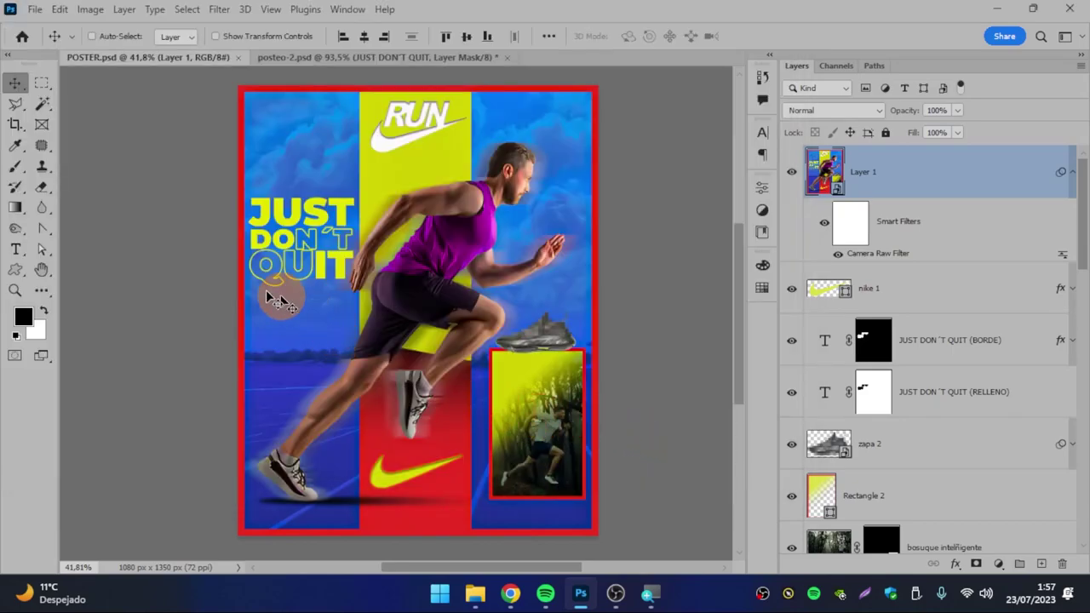
In Export As, set the poster's format to JPG with quality 7.
click(36, 10)
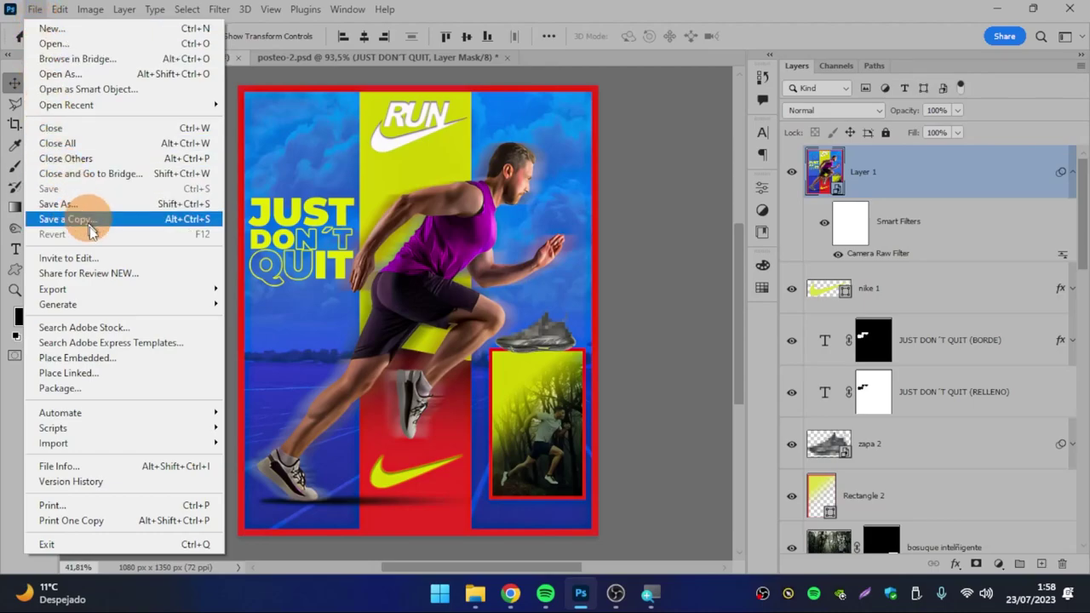
mouse_move(53, 289)
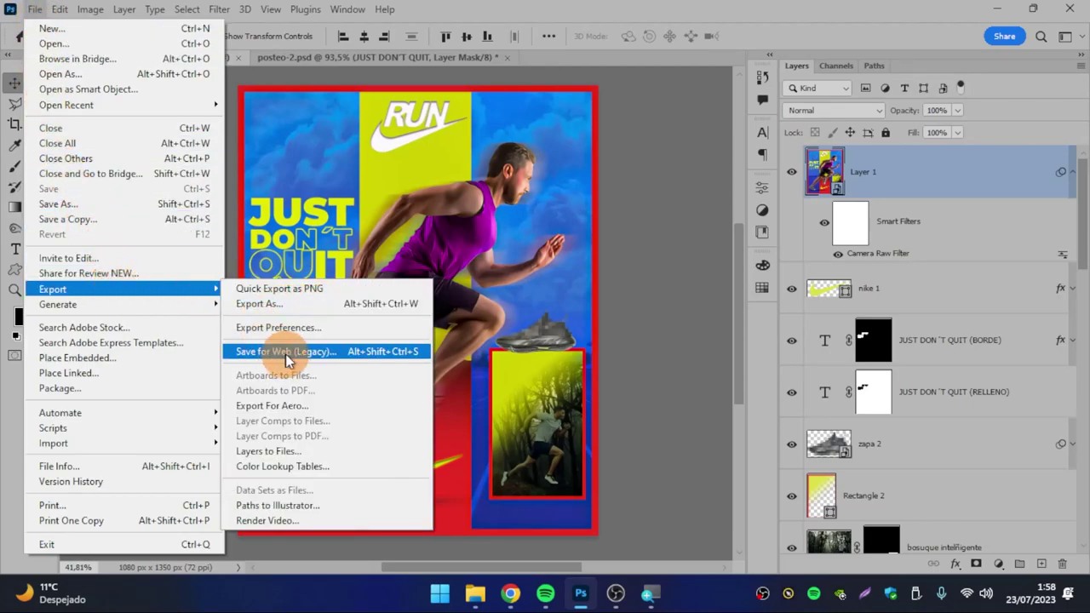
click(290, 310)
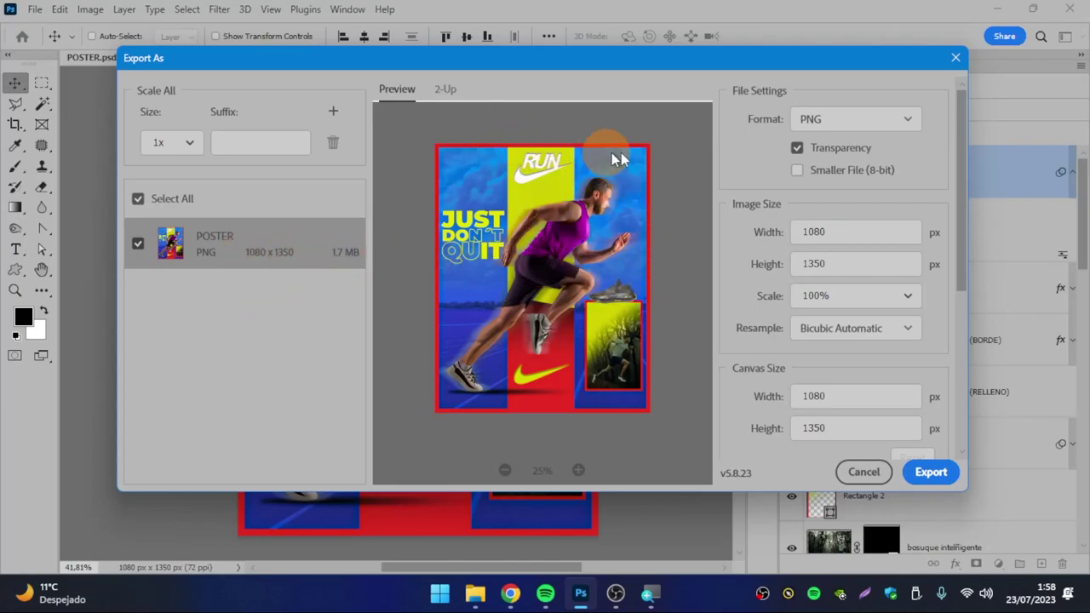
click(835, 119)
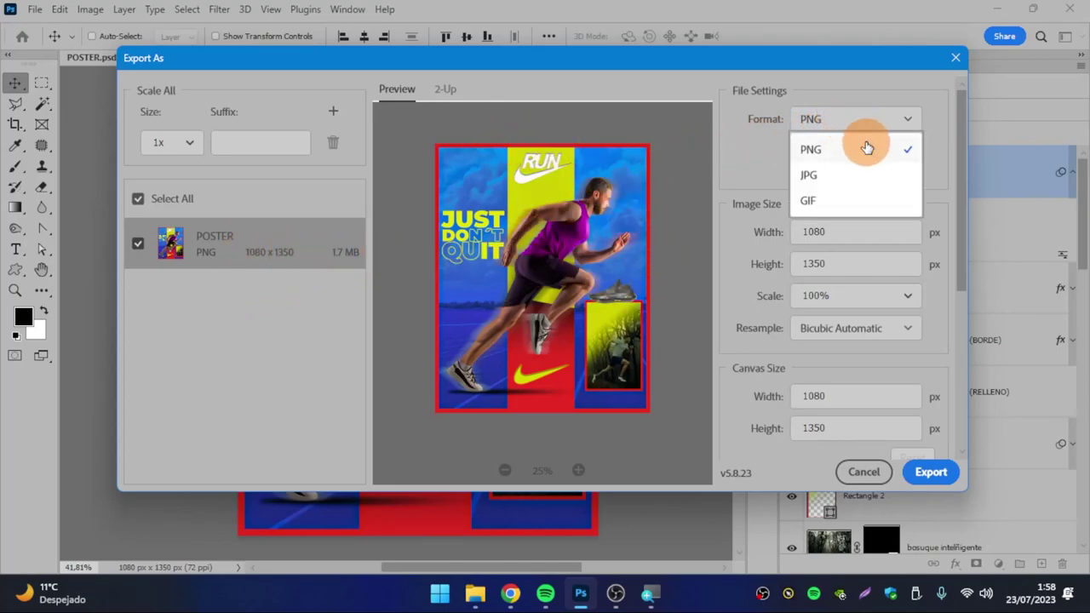
click(856, 205)
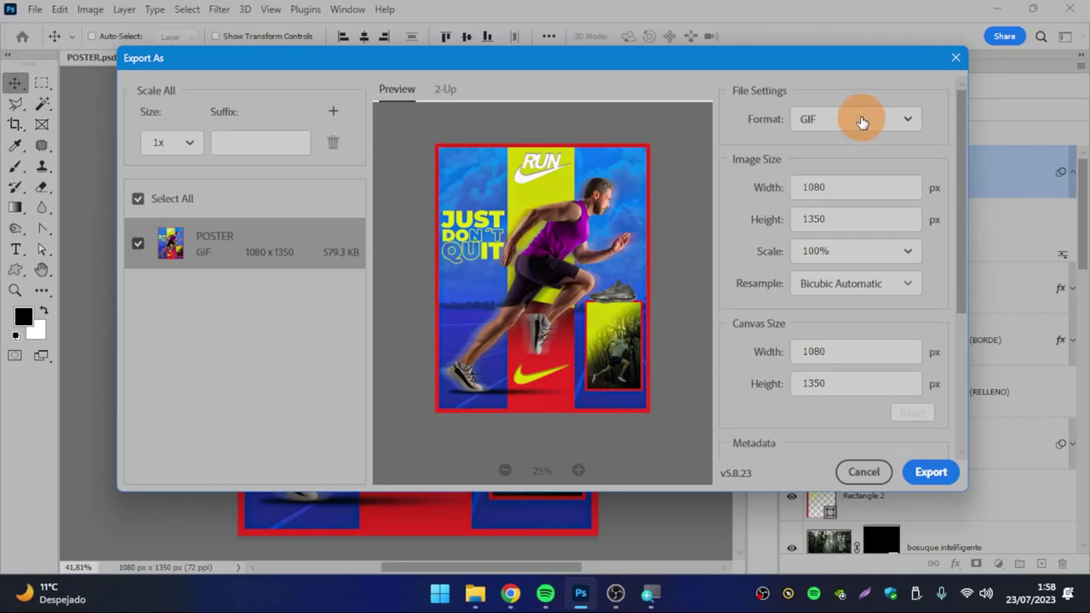
click(877, 124)
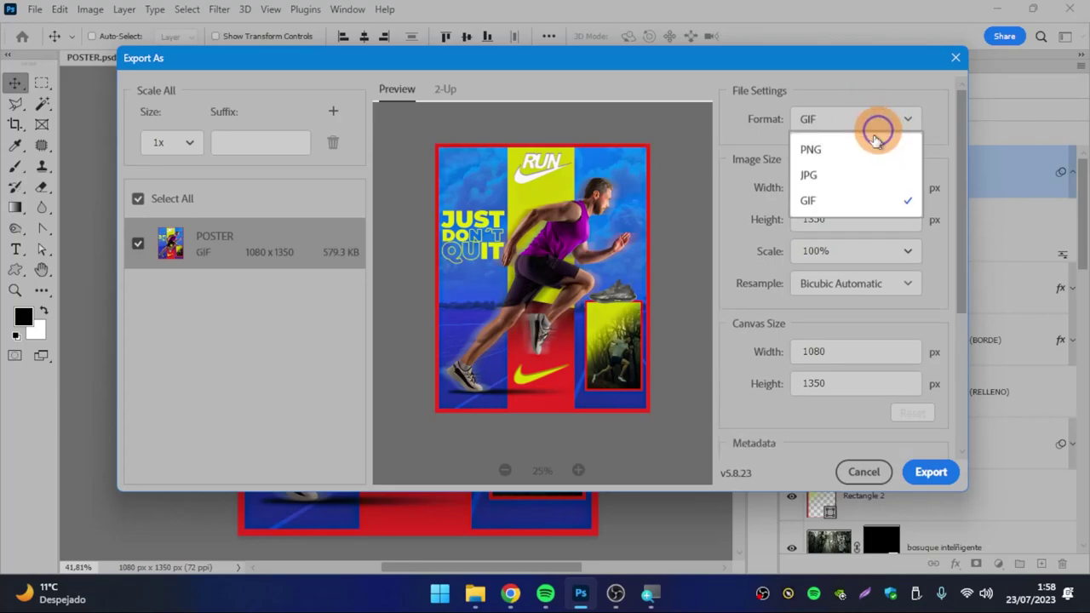
click(852, 175)
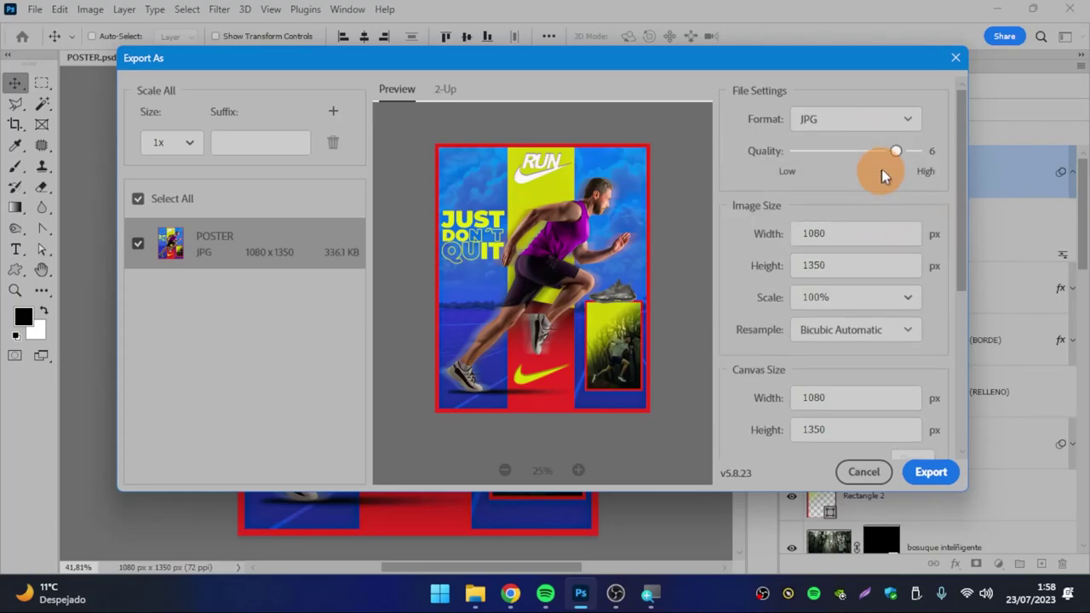
drag(893, 151, 916, 151)
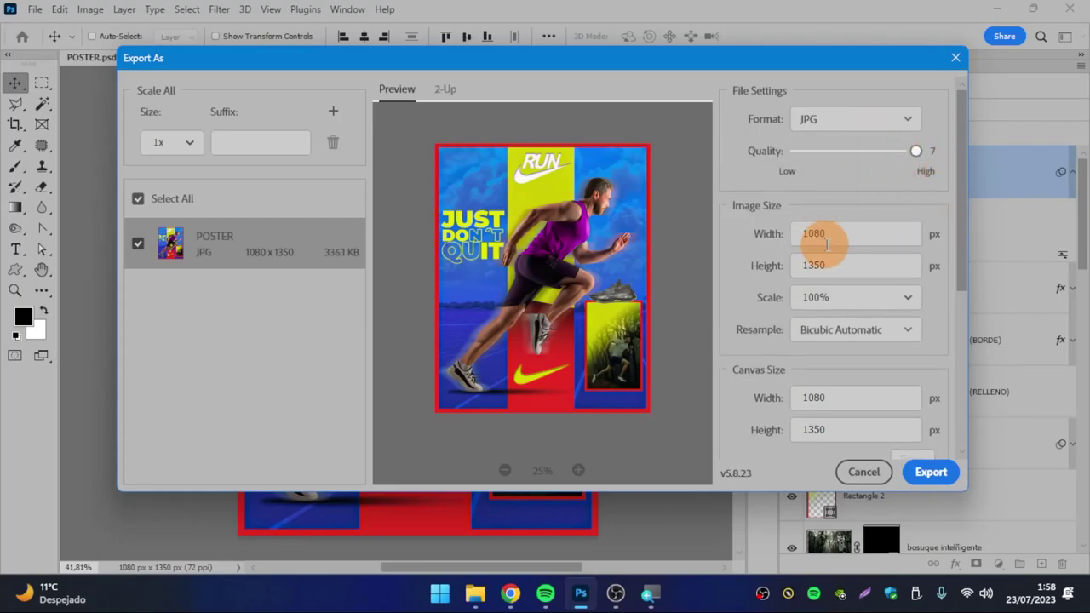
Export the JPG at 100% scale to Escritorio as POSTER-0001.jpg, then open Save for Web.
click(858, 236)
click(847, 266)
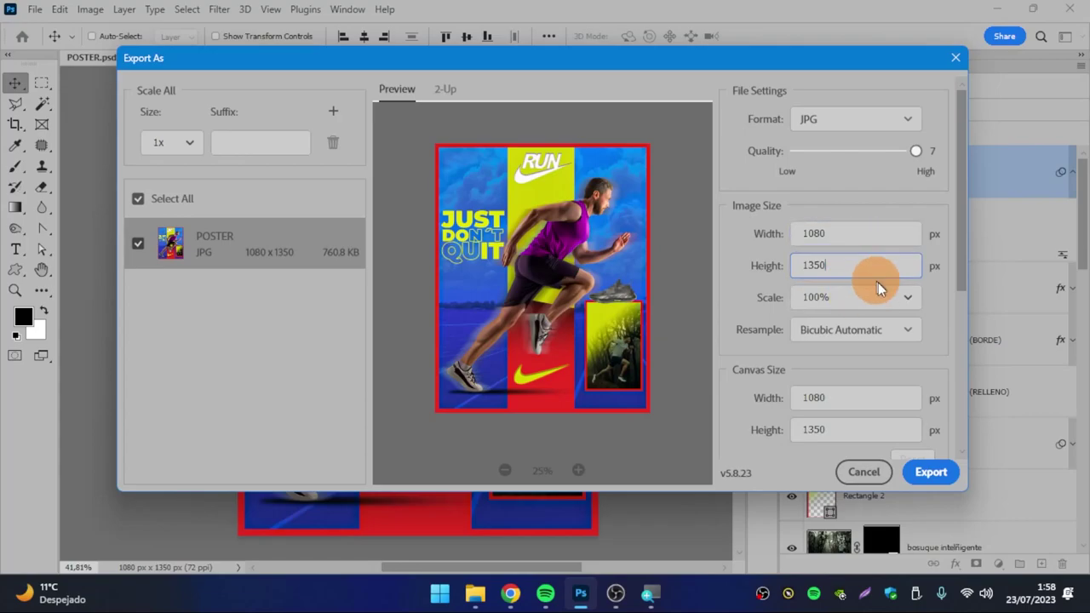
click(908, 298)
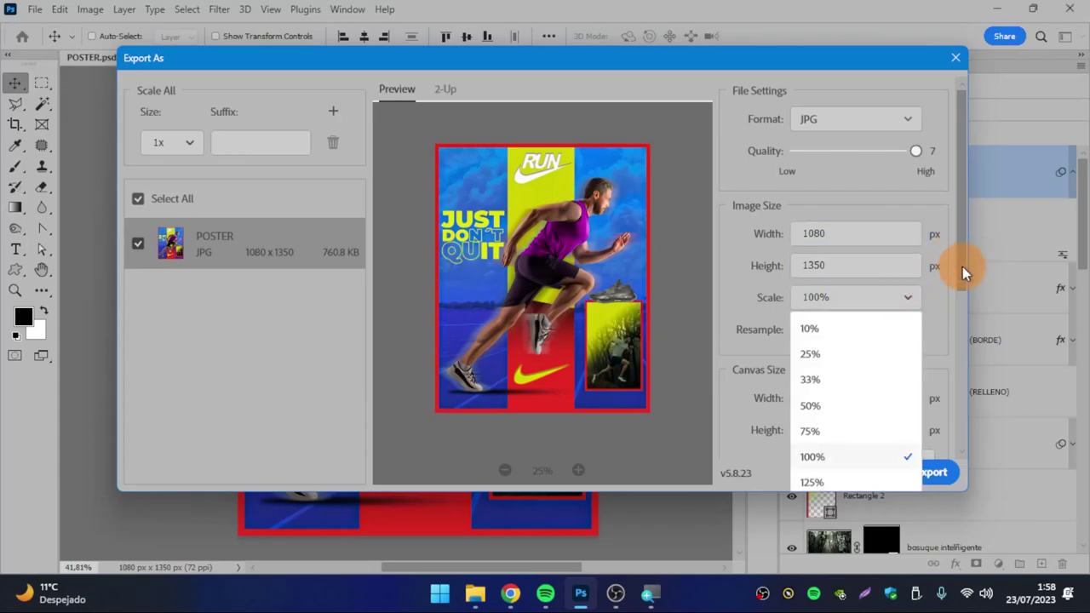
scroll(960, 281, down, 1)
click(912, 265)
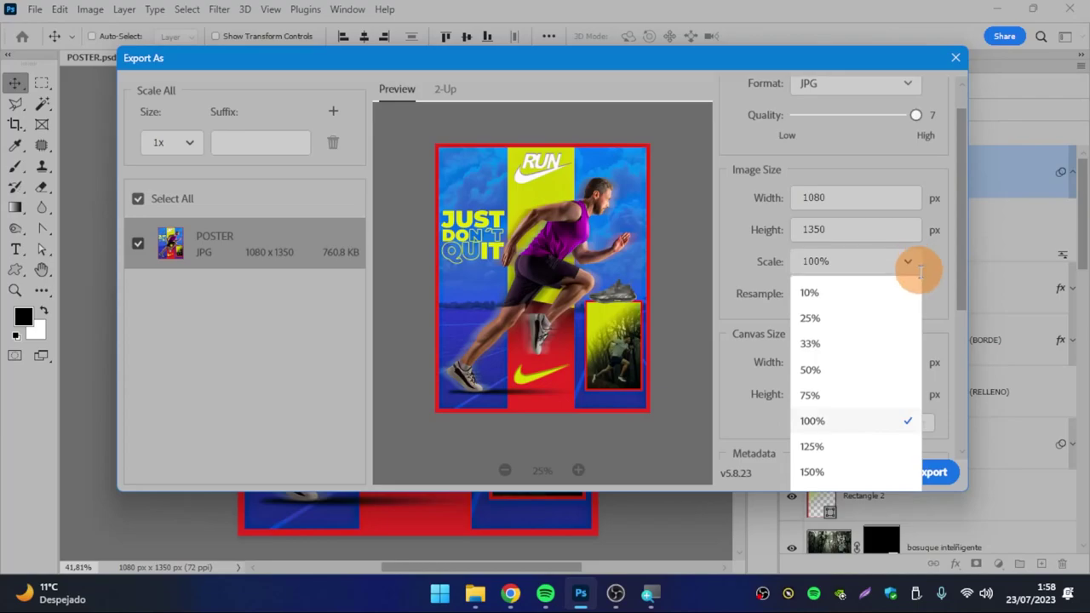
click(952, 270)
drag(953, 270, 954, 406)
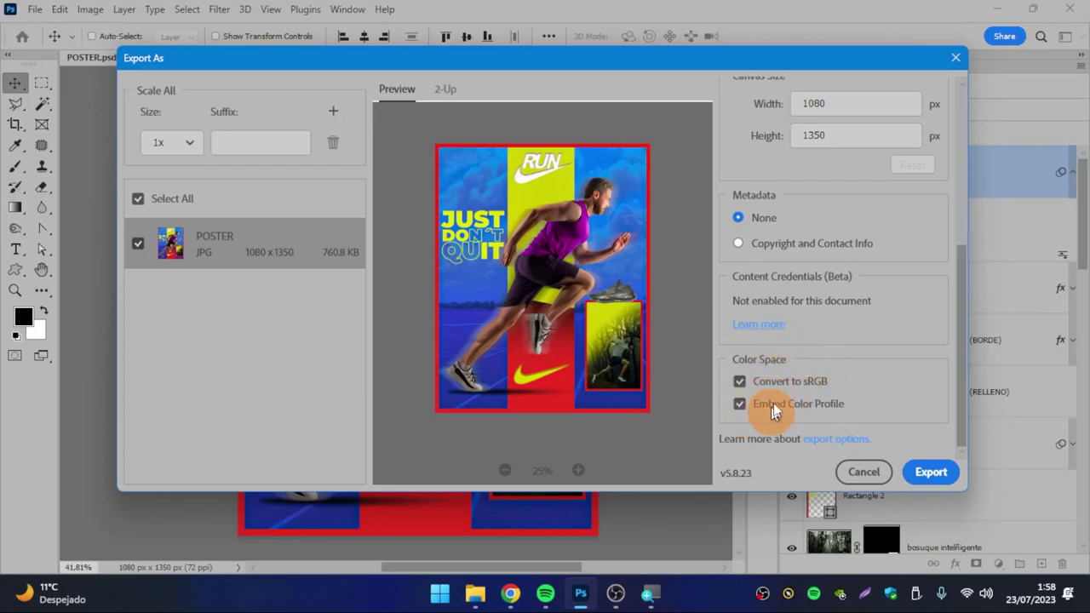
click(933, 472)
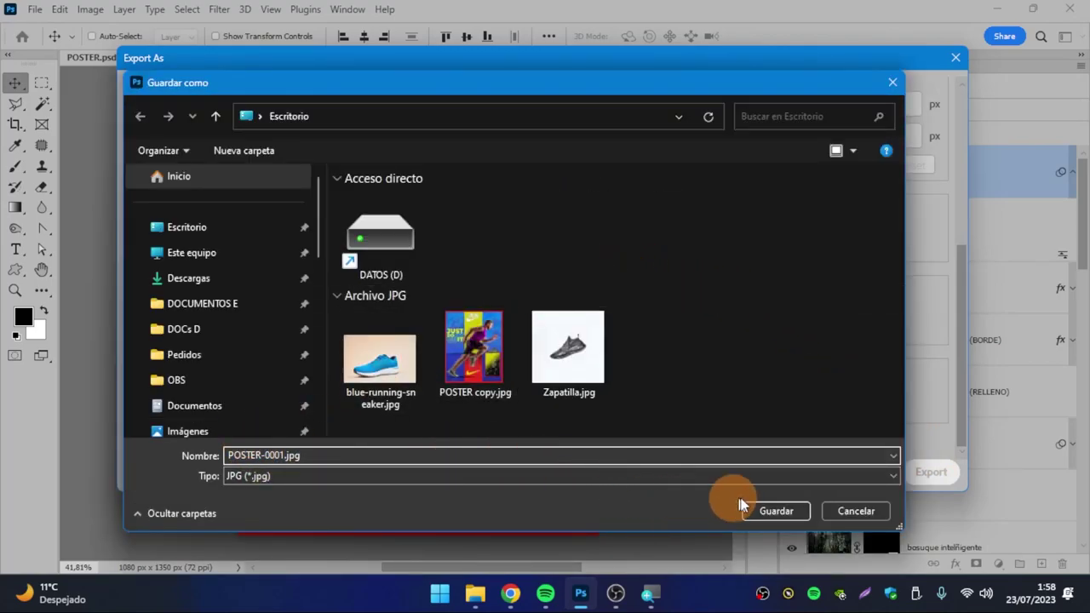
click(777, 512)
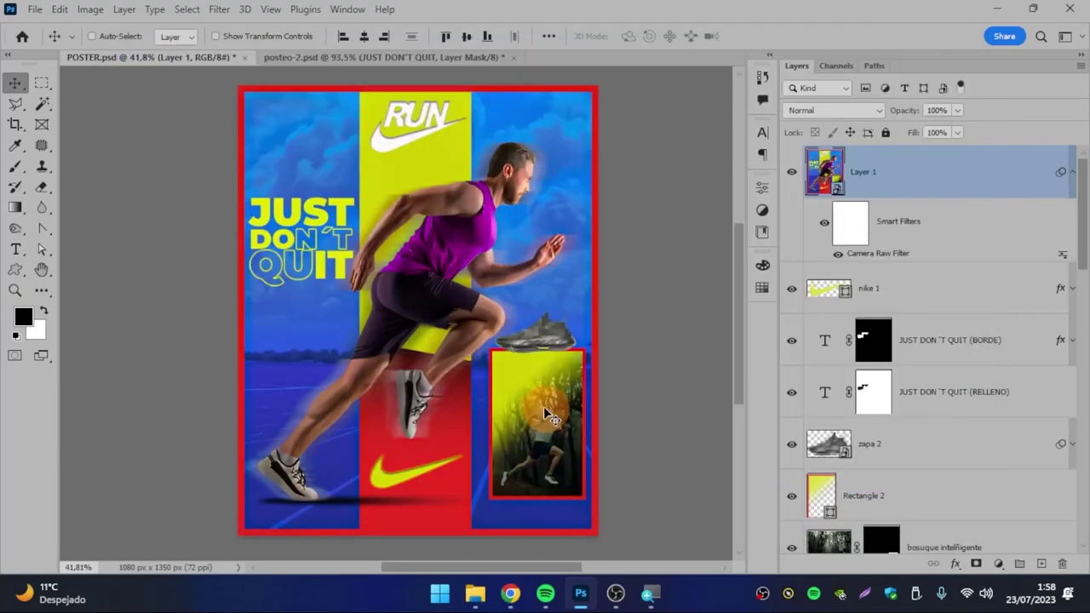
click(34, 12)
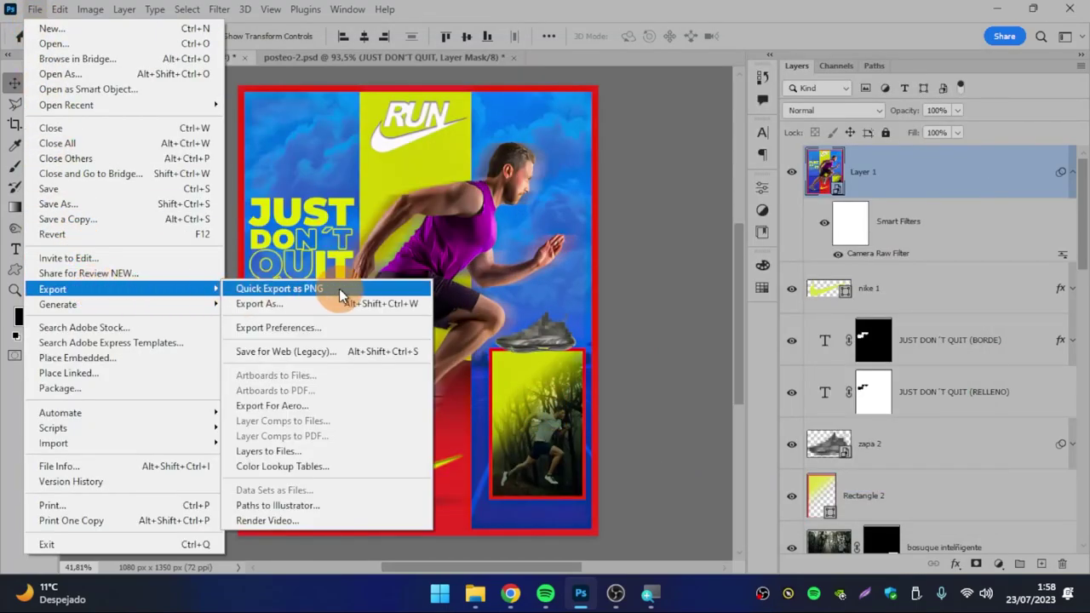
click(337, 352)
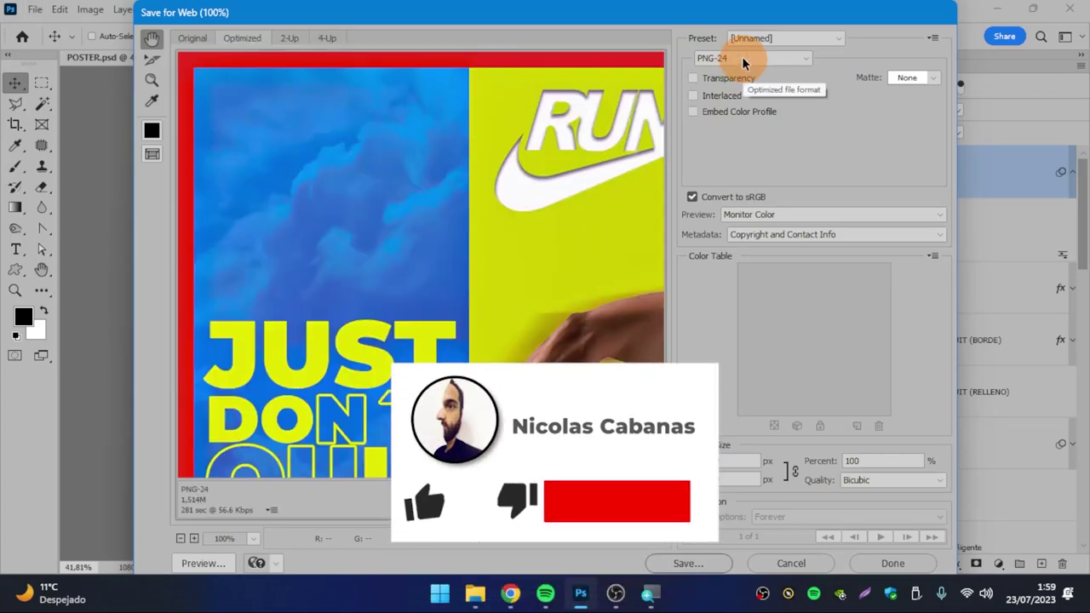
Preview WBMP, GIF and JPEG, then set the web output to a 64-colour PNG-8.
click(742, 57)
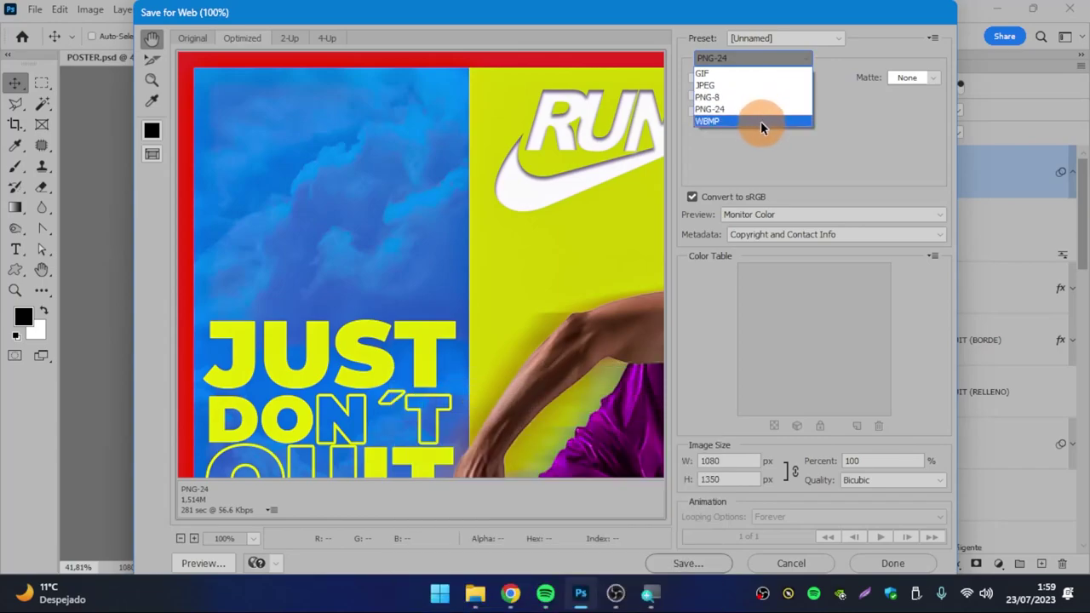
click(761, 121)
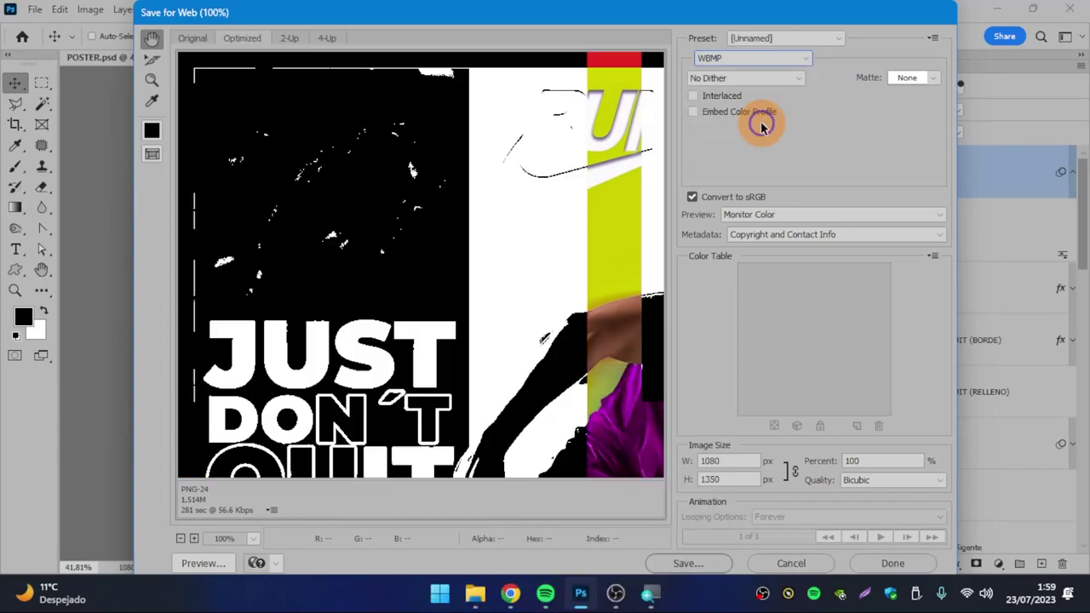
click(753, 63)
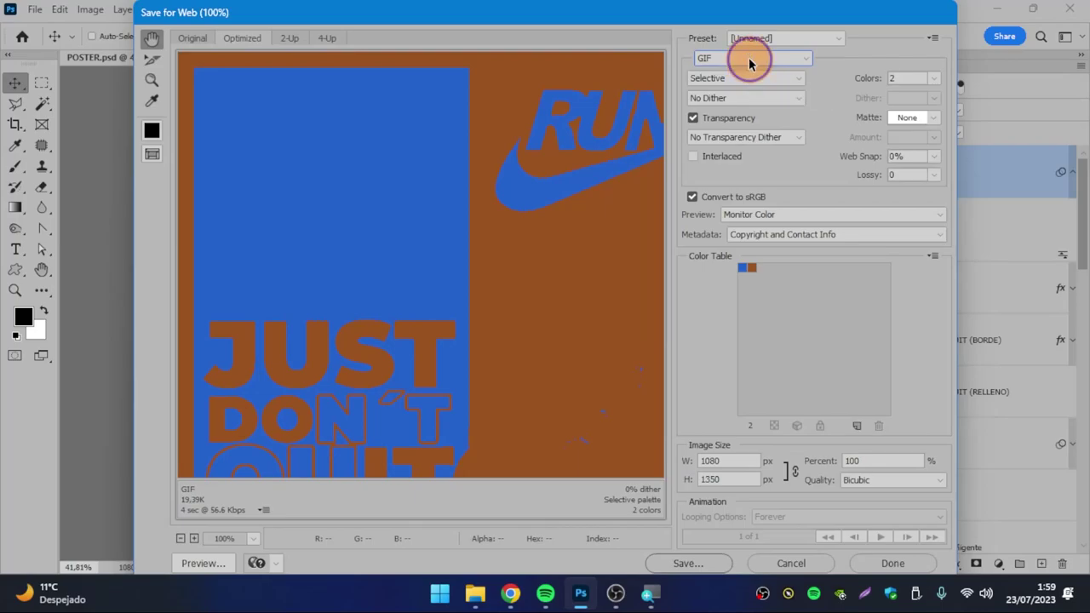
click(749, 57)
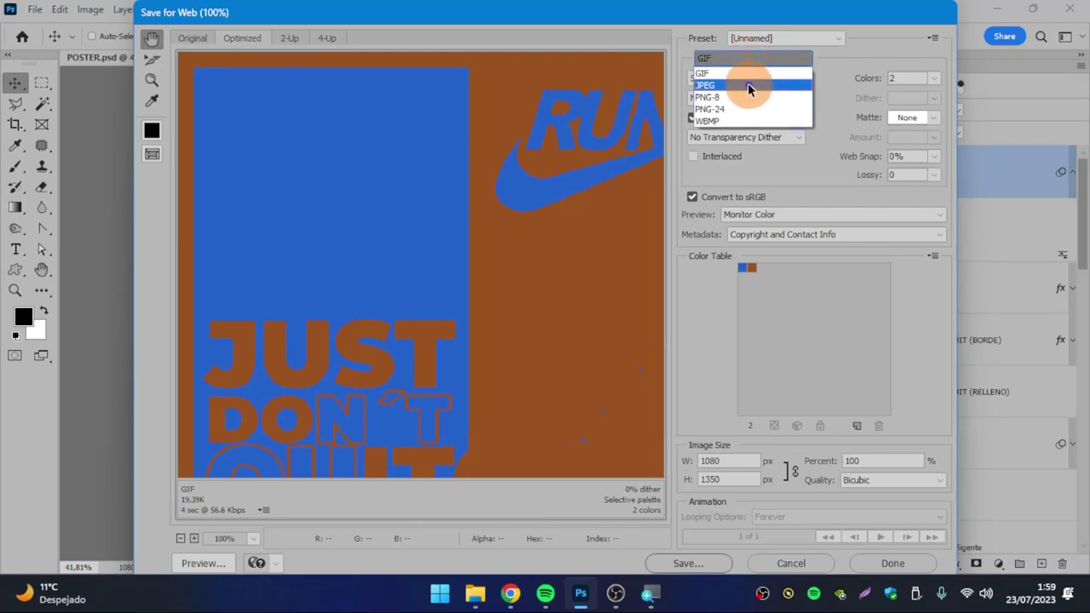
click(749, 86)
click(751, 59)
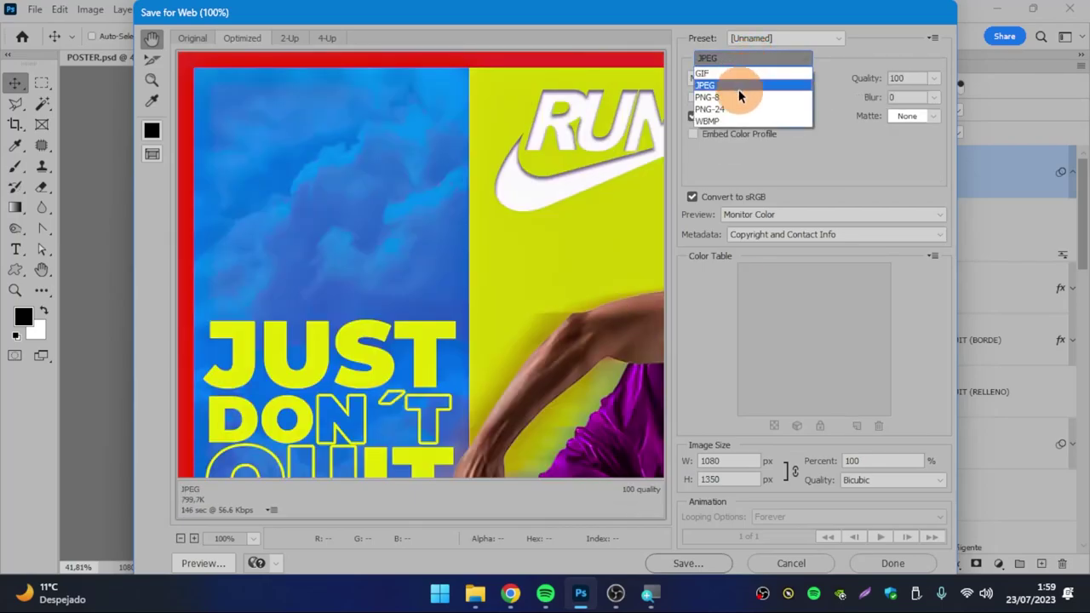
click(737, 97)
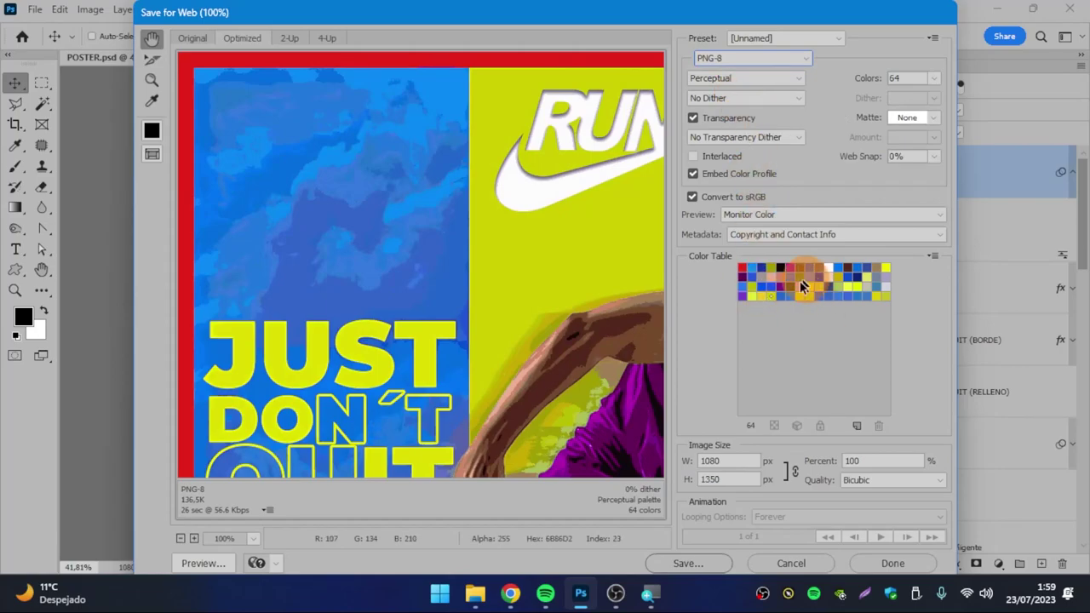
Fit the preview, try 128 then 256 palette colours, and change the format to PNG-24.
click(180, 538)
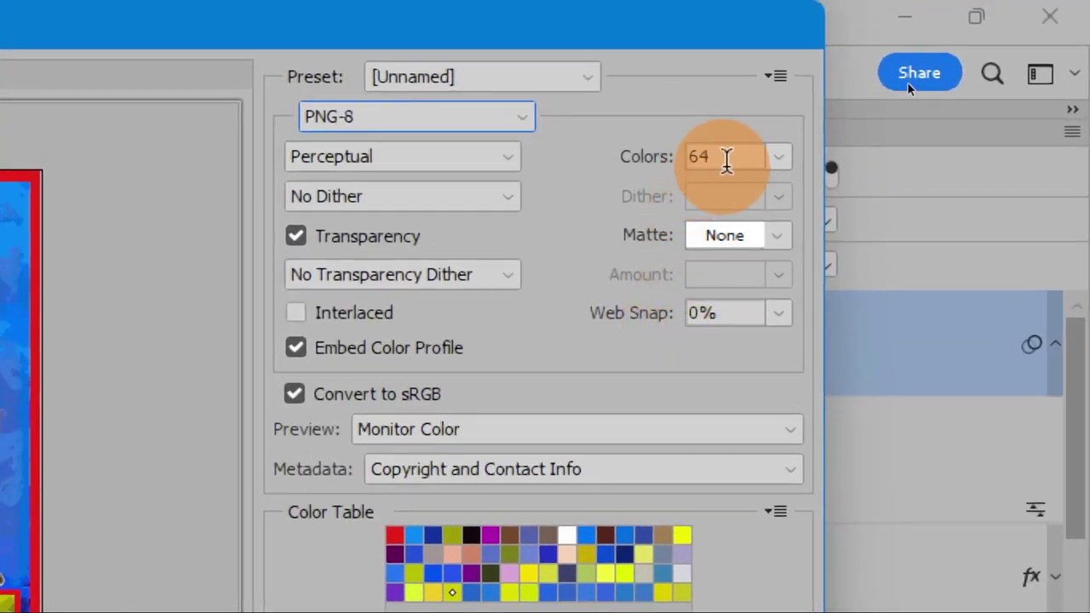
click(785, 174)
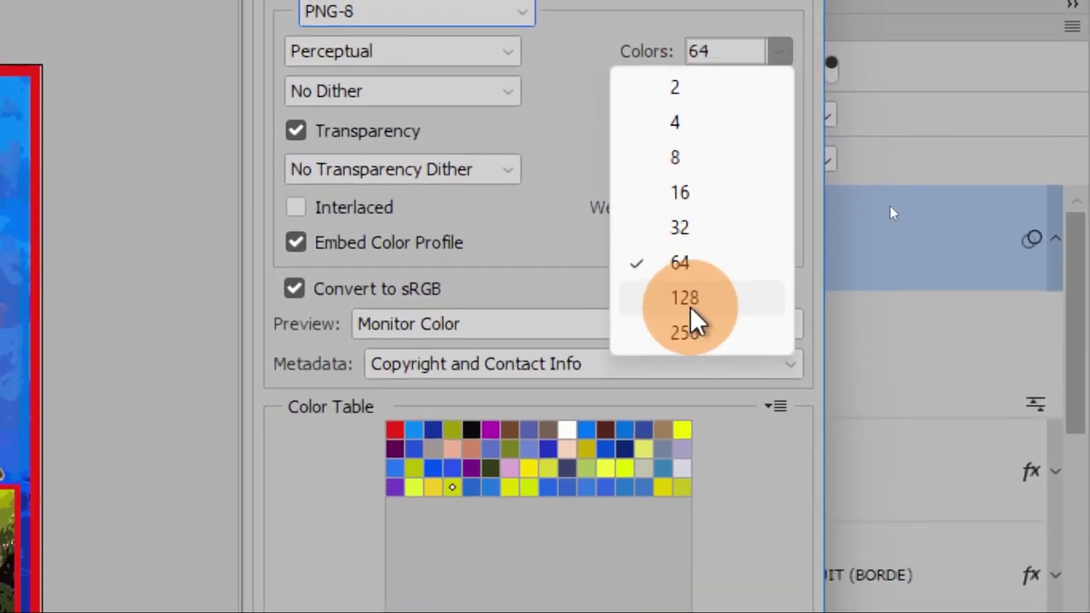
click(694, 316)
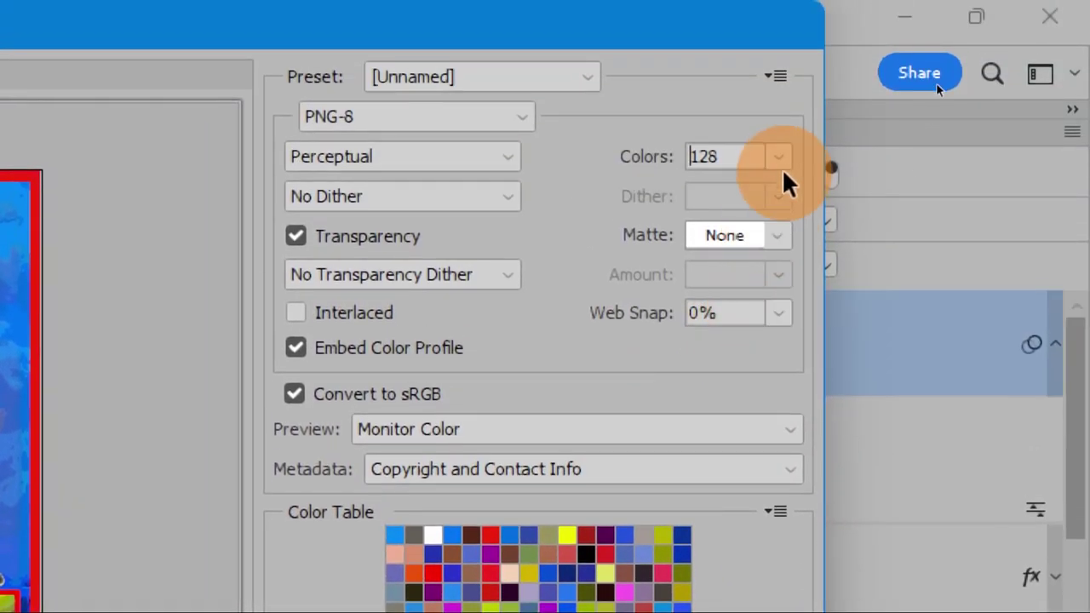
click(782, 159)
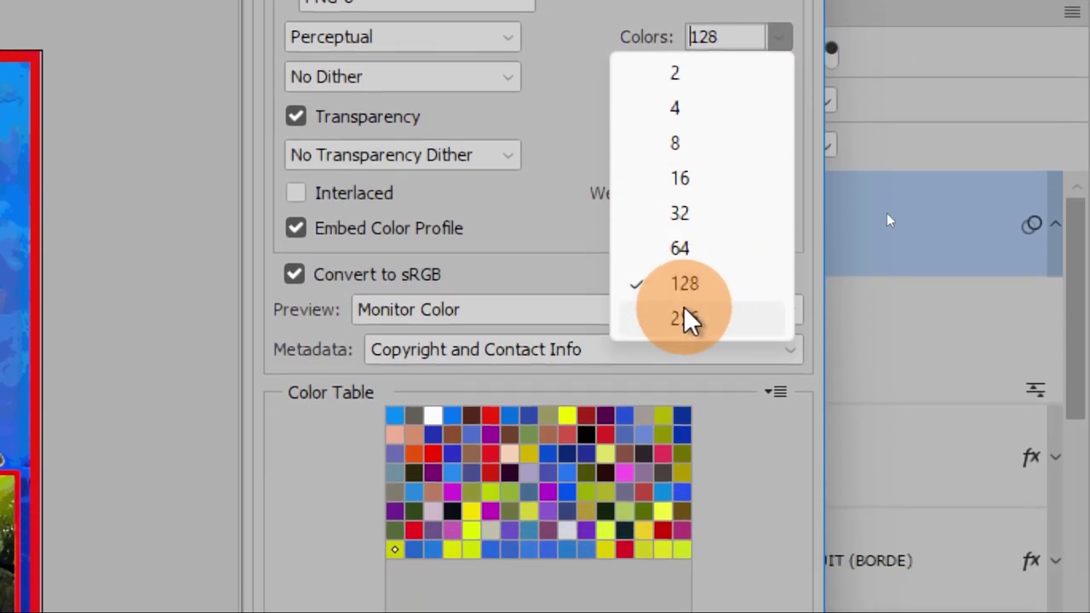
click(685, 438)
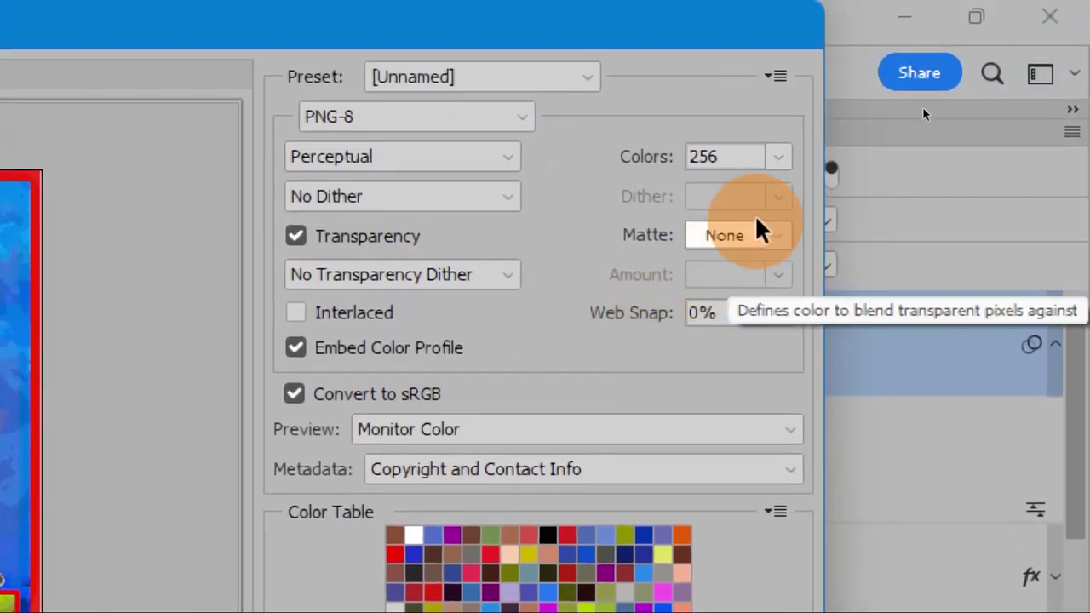
click(776, 160)
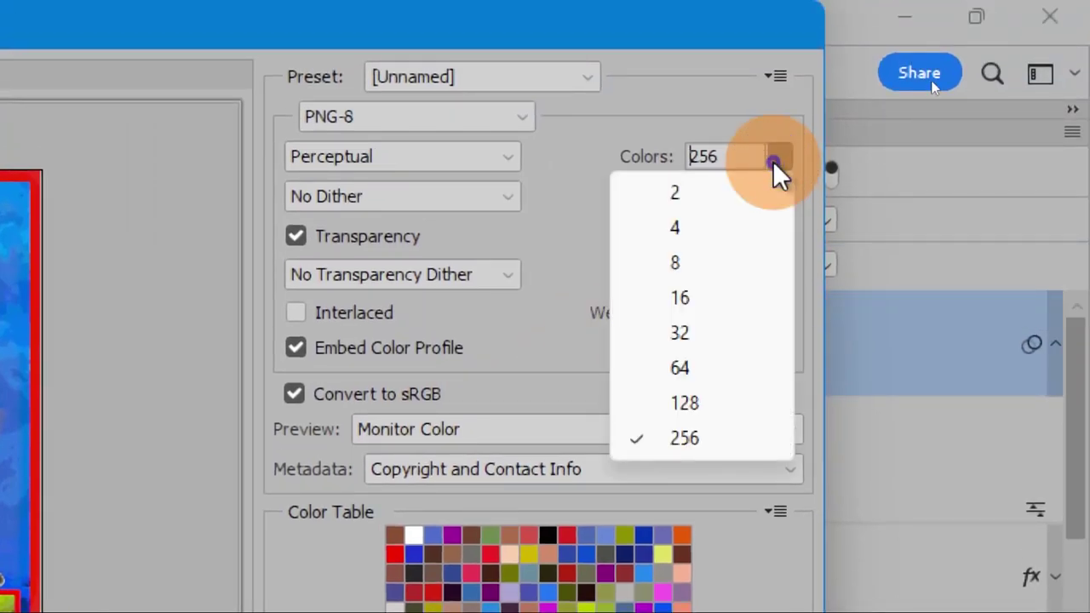
click(775, 163)
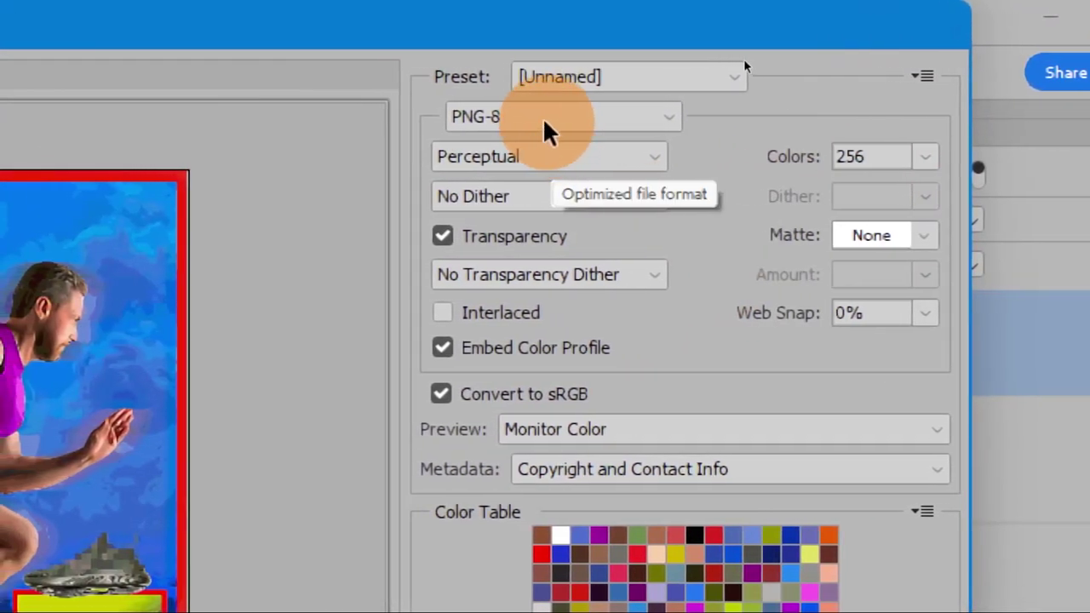
click(402, 120)
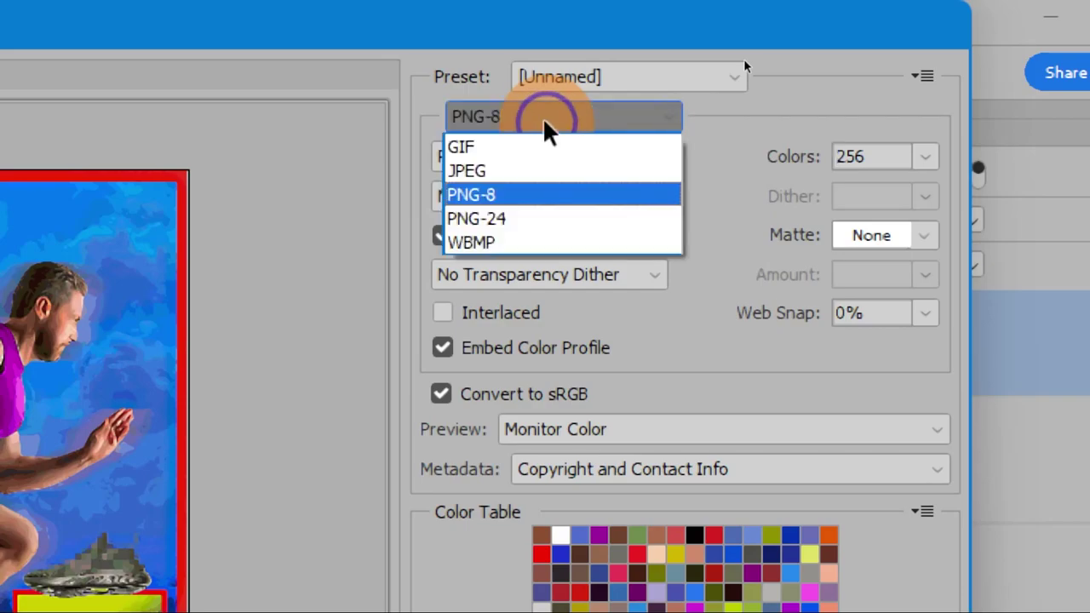
click(545, 220)
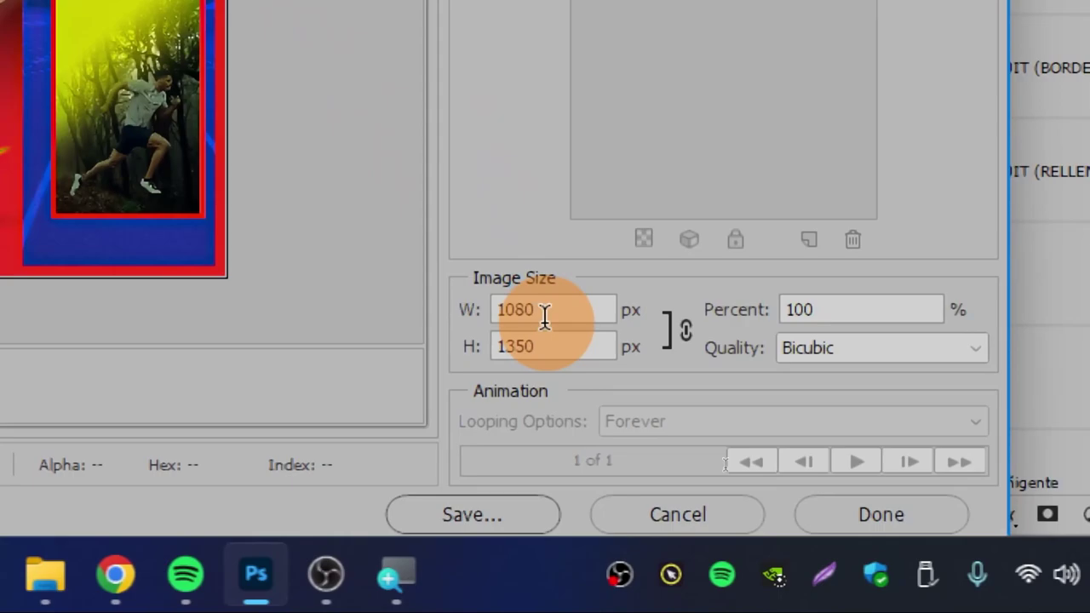
Resize the web export to 50% (540 × 675 px) and save it as POSTER.png in Escritorio.
click(546, 315)
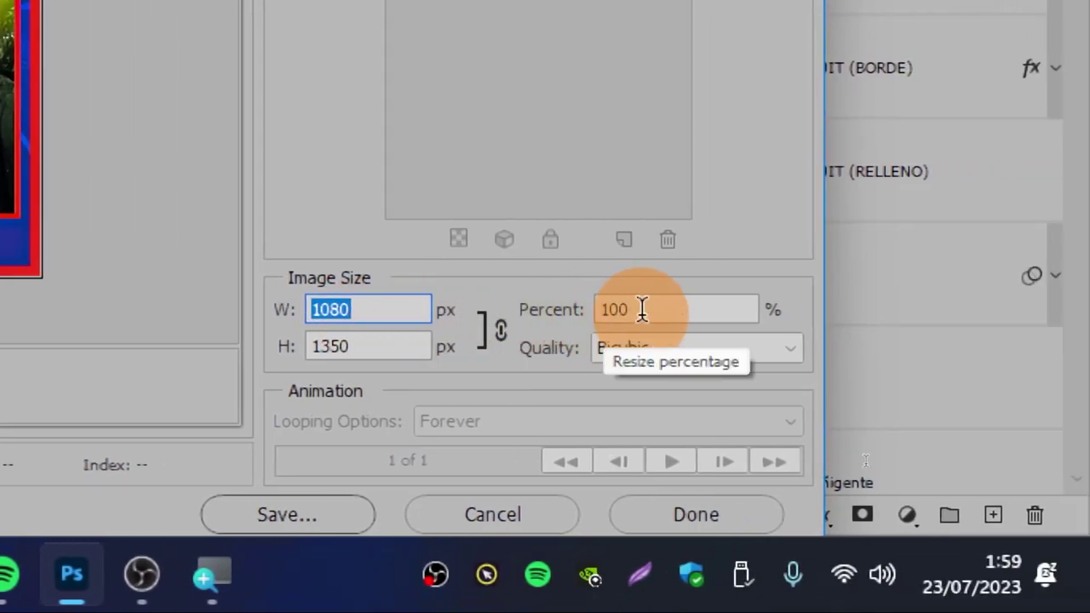
click(594, 307)
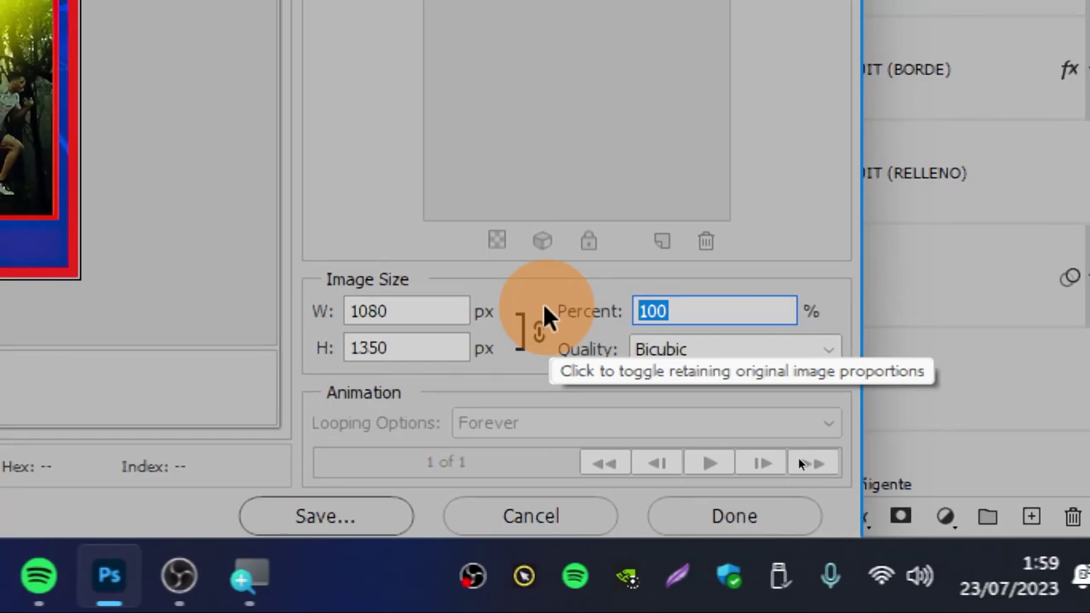
text(50)
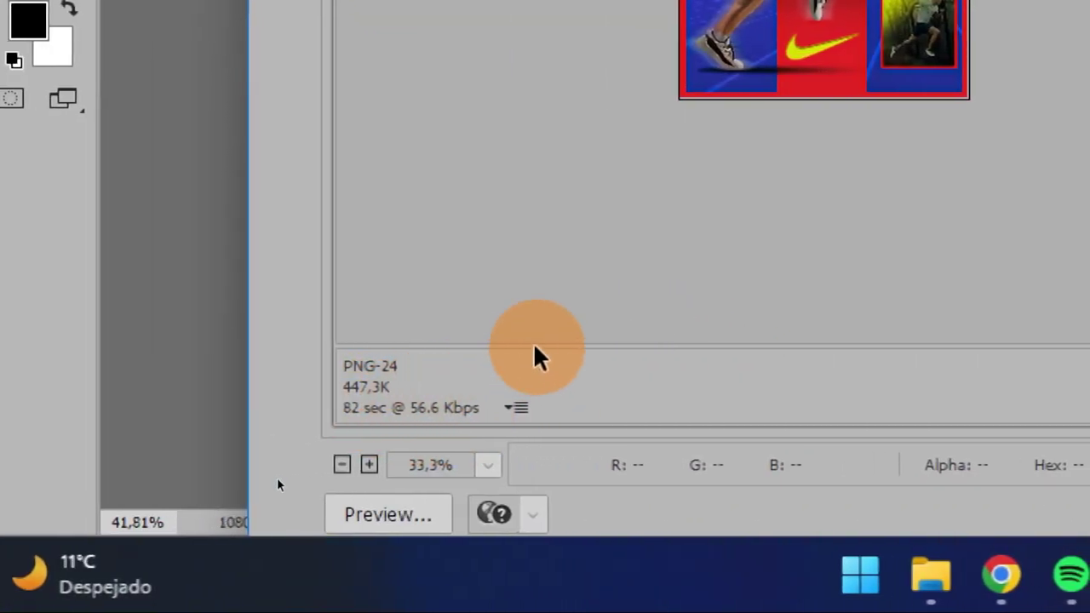
key(super+minus)
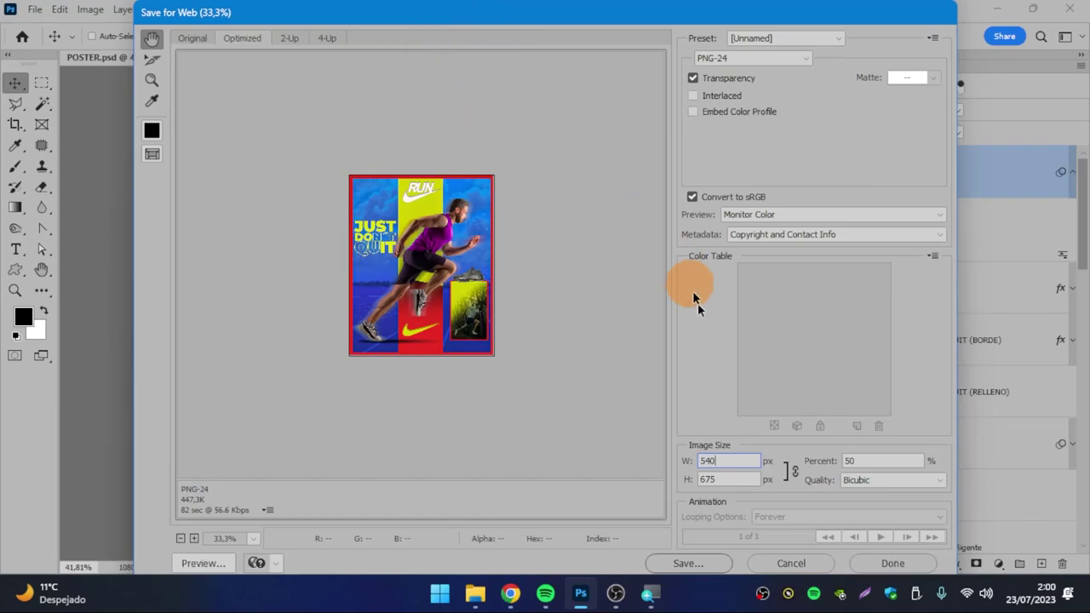
click(686, 563)
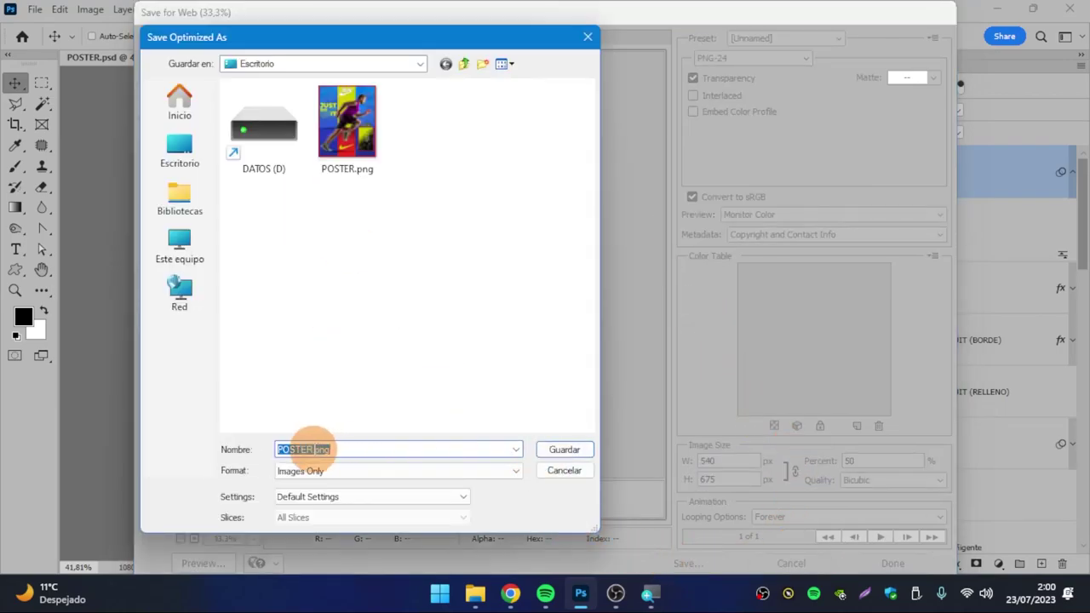
key(Return)
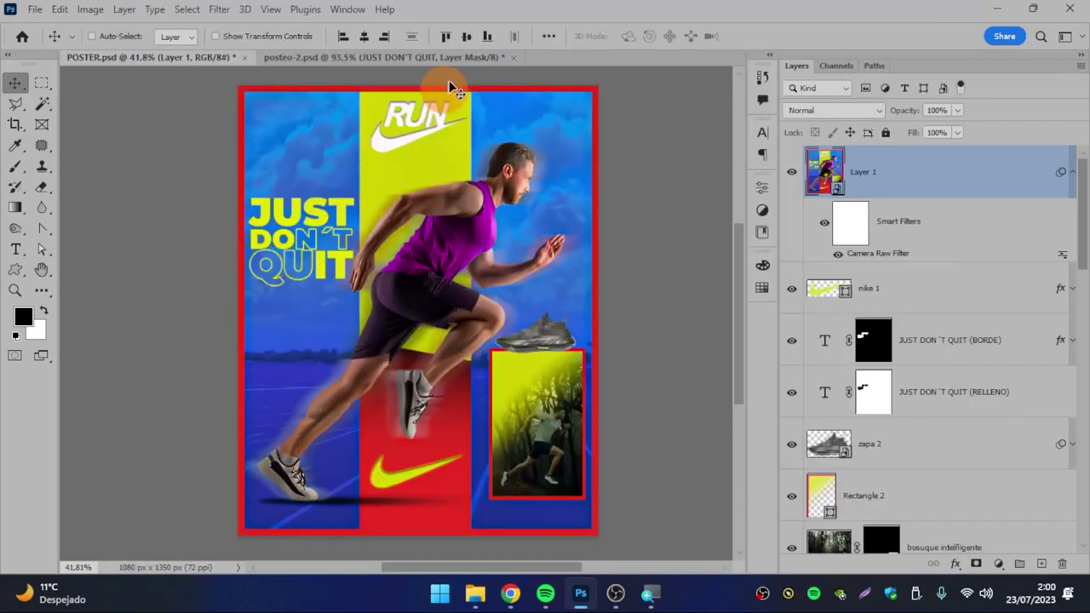
Close posteo-2.psd without saving its changes, then save POSTER.psd.
click(454, 62)
click(513, 58)
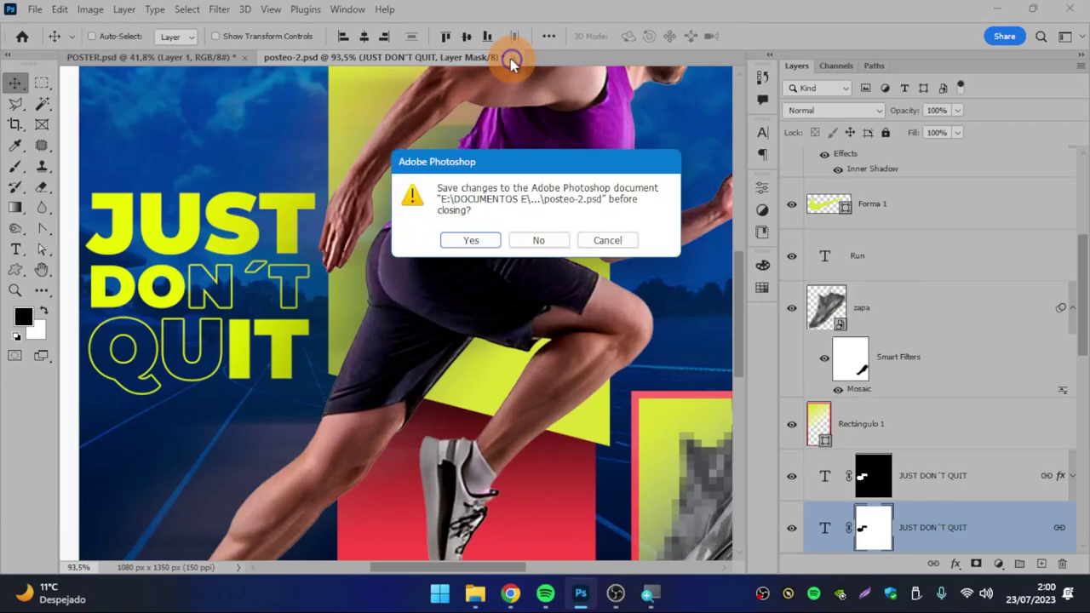
click(539, 240)
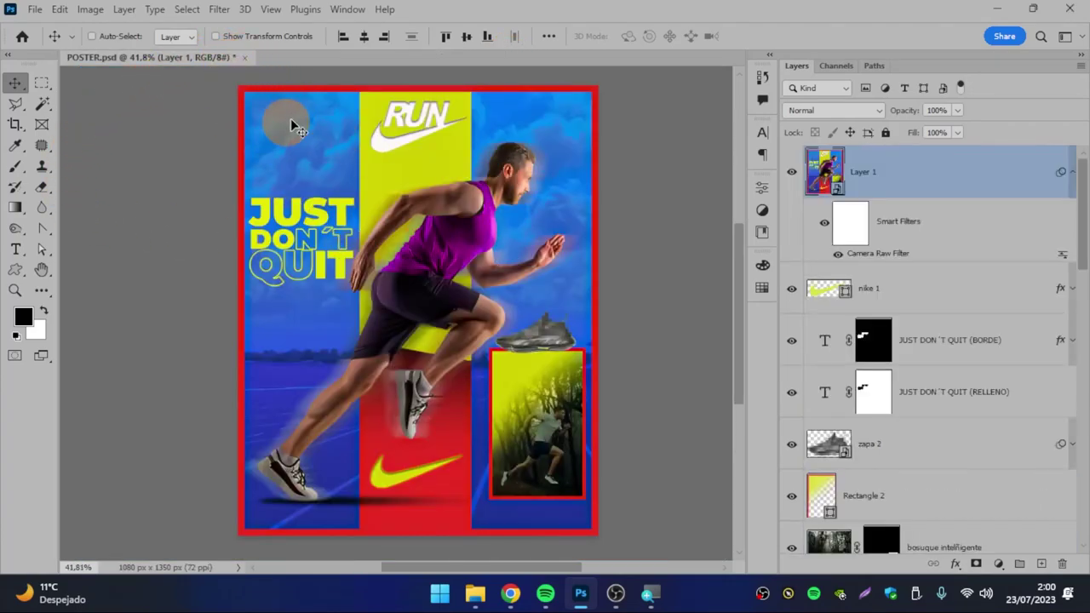
click(34, 9)
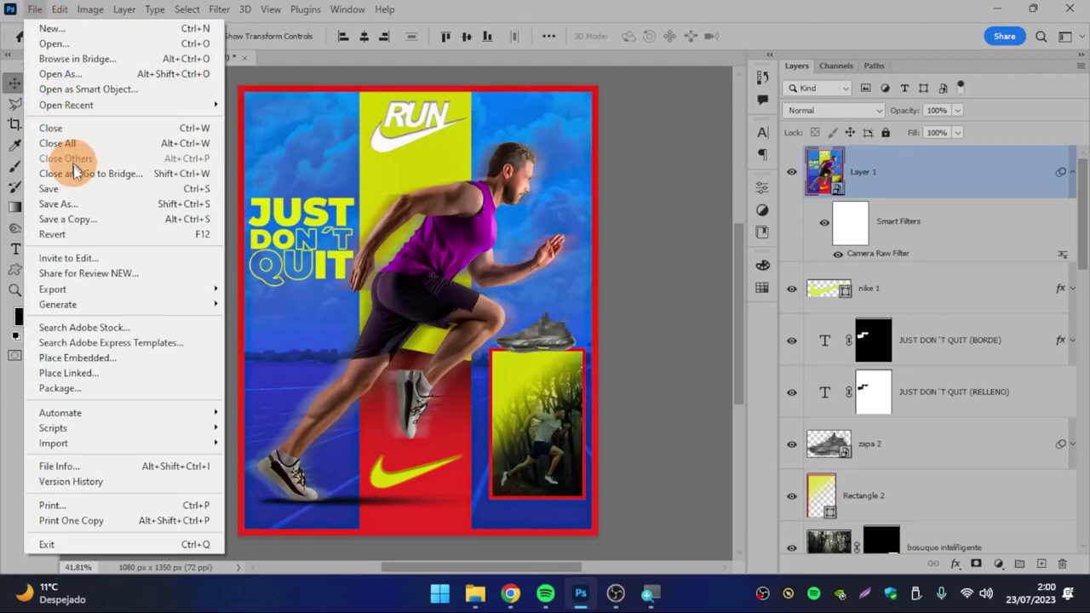
click(52, 188)
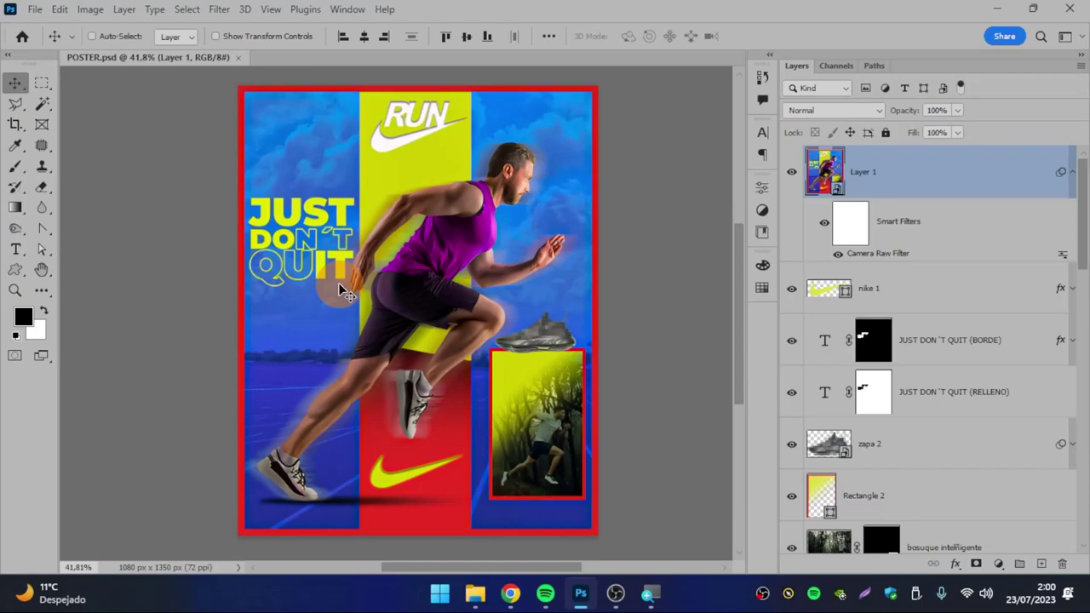
Select POSTER copy.jpg, POSTER-0001.jpg, POSTER.png and POSTER0002.png in Escritorio and drag them into Photoshop.
click(475, 594)
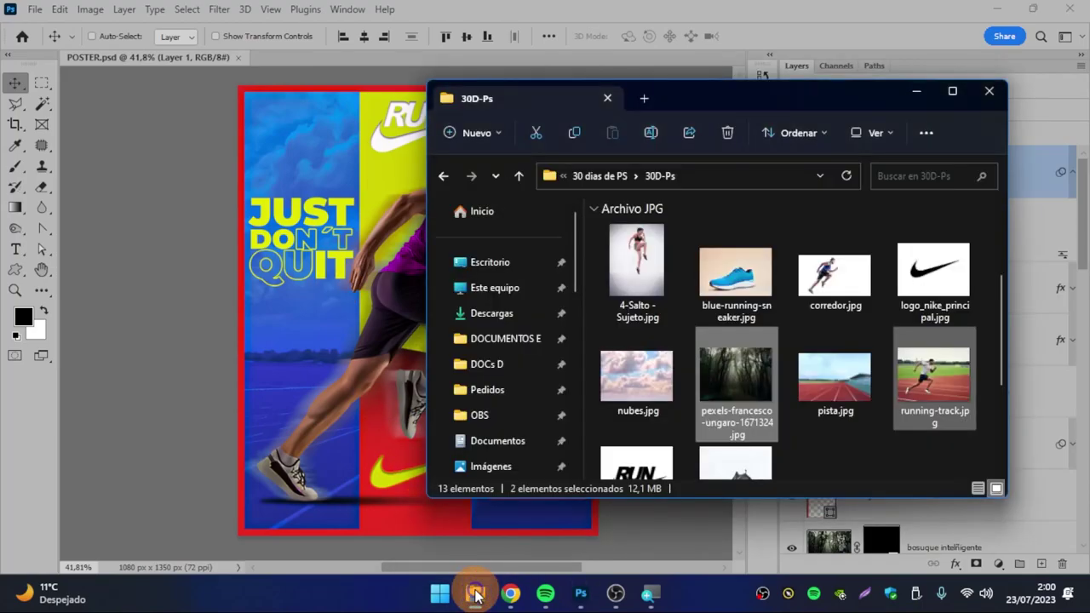
click(508, 270)
drag(705, 103, 482, 76)
scroll(472, 315, down, 3)
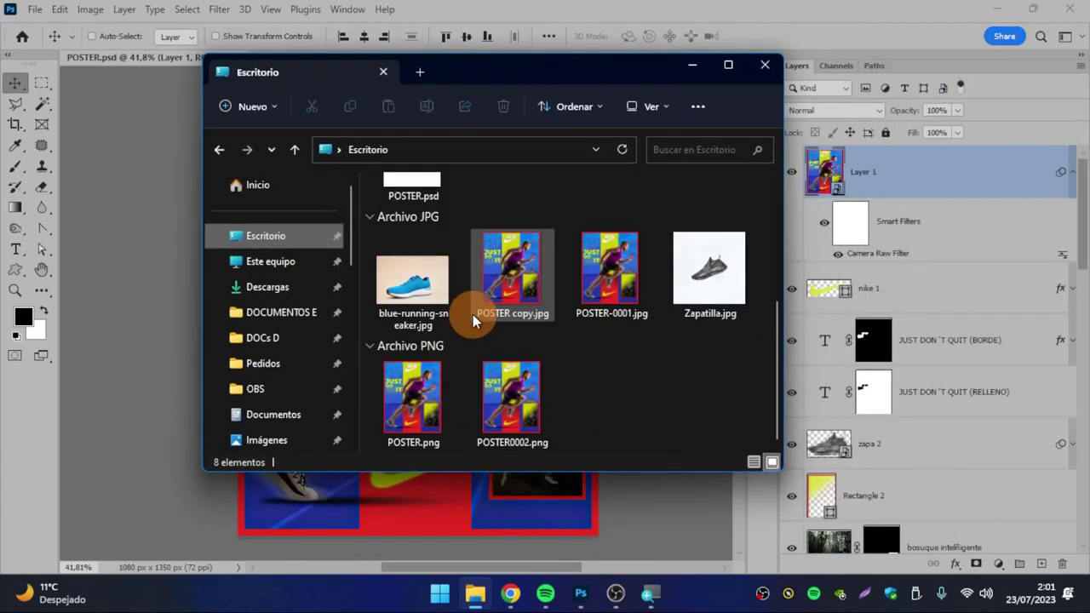
click(516, 295)
ctrl+click(597, 283)
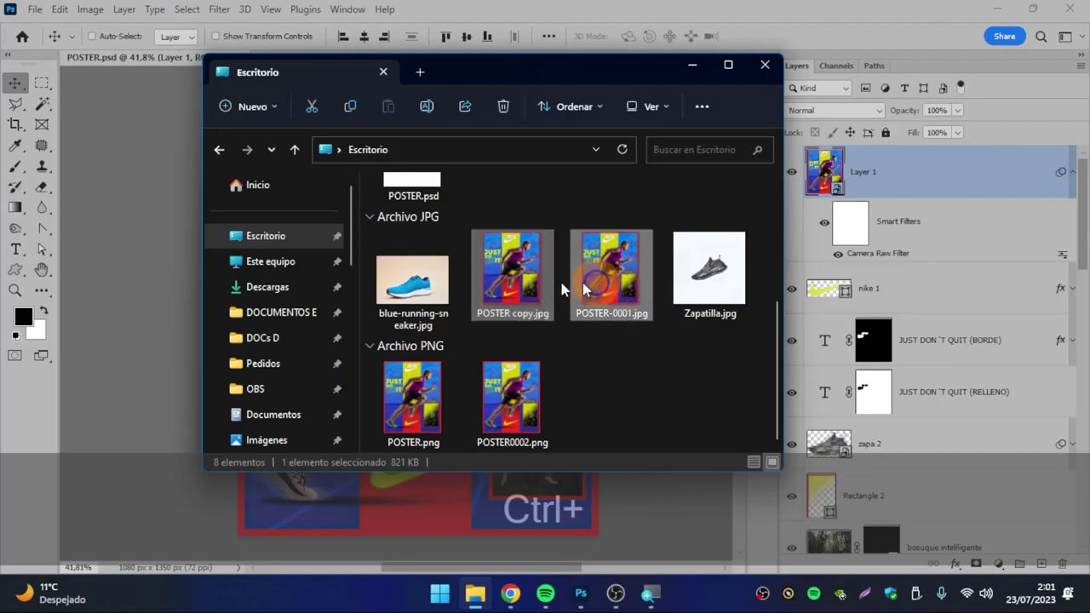
ctrl+click(396, 410)
ctrl+click(532, 419)
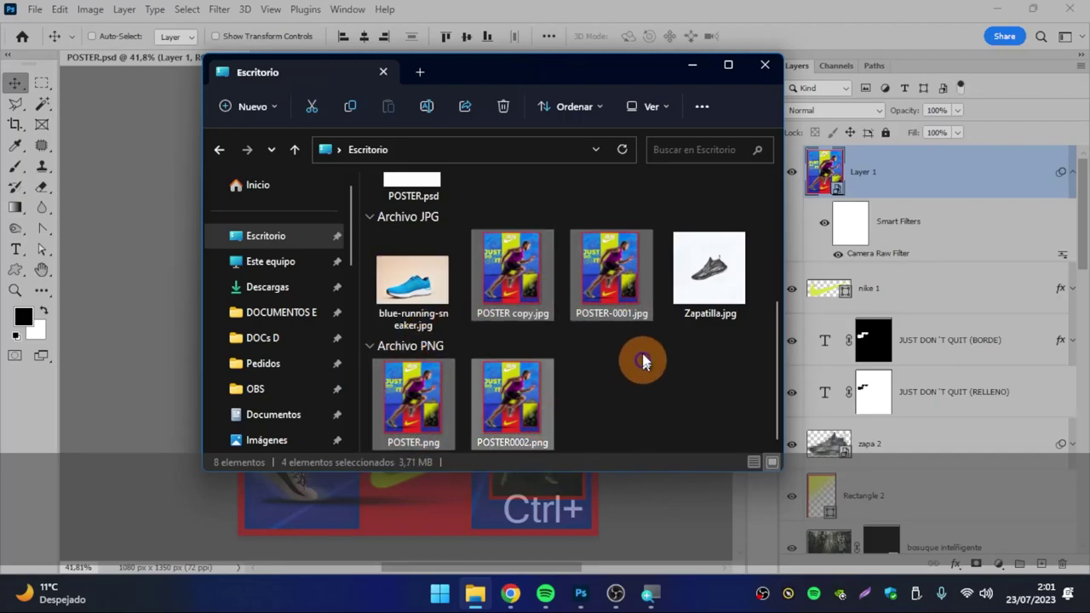
drag(609, 281, 777, 7)
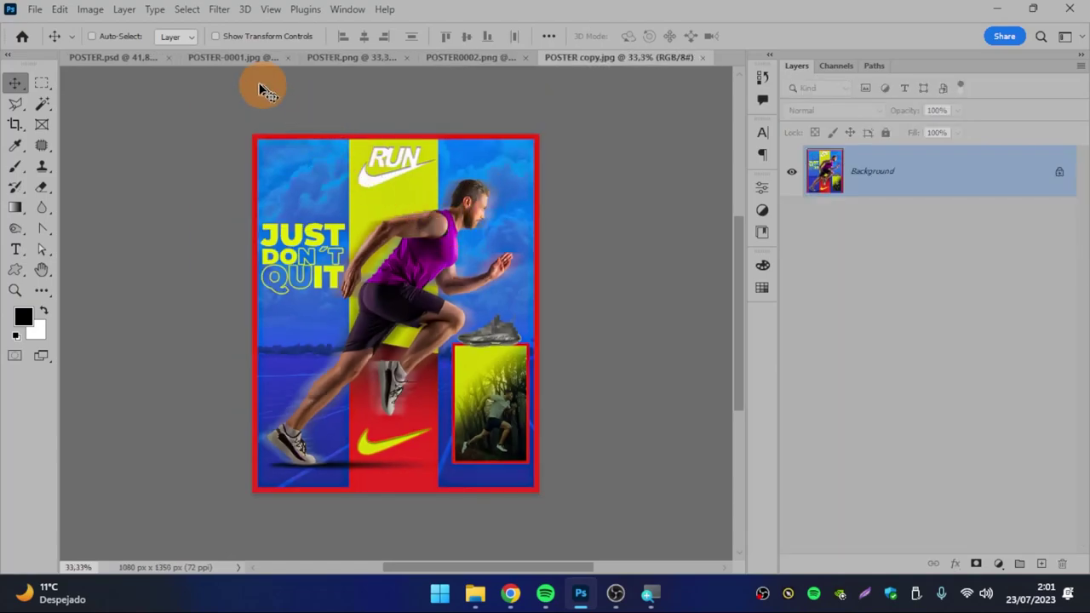
View each exported copy, then move the POSTER copy.jpg tab right after POSTER.psd.
click(223, 60)
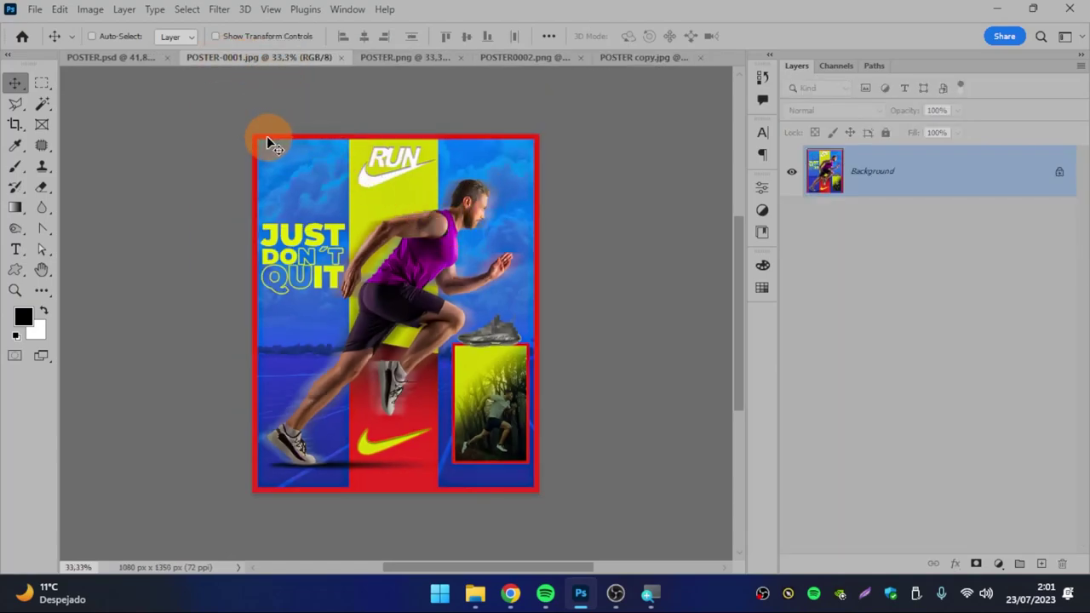
click(392, 58)
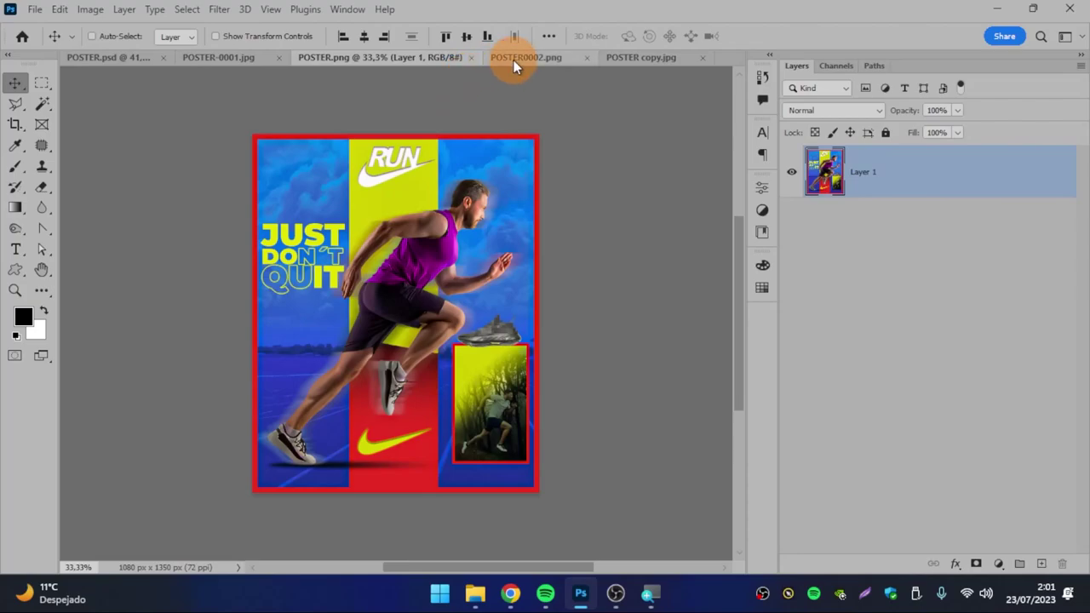
click(515, 60)
click(646, 59)
drag(653, 61, 251, 61)
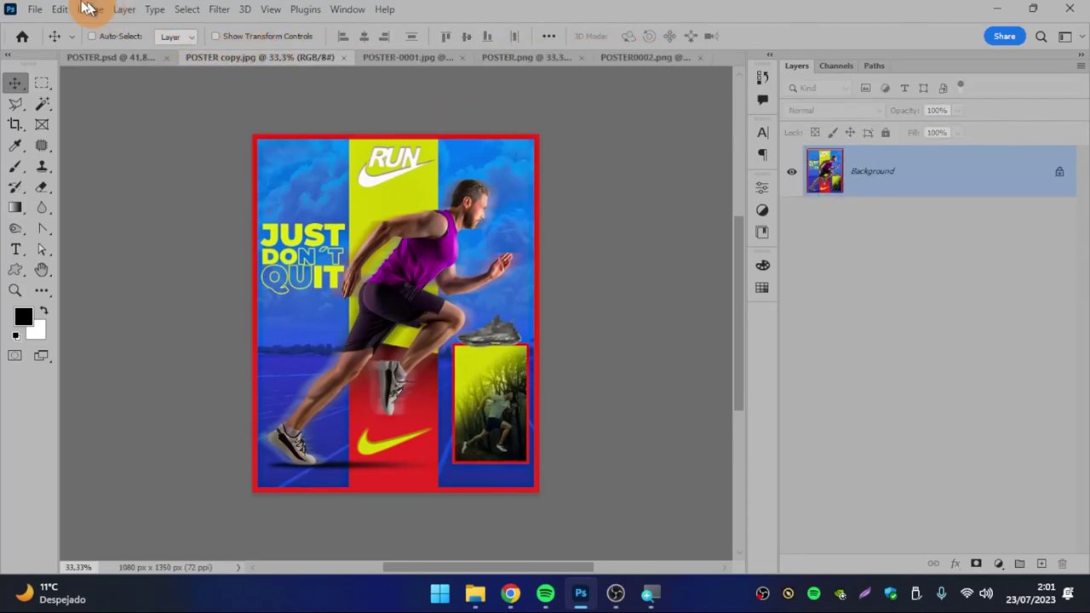
Browse the File menu without choosing anything, then look at the Image menu.
click(34, 9)
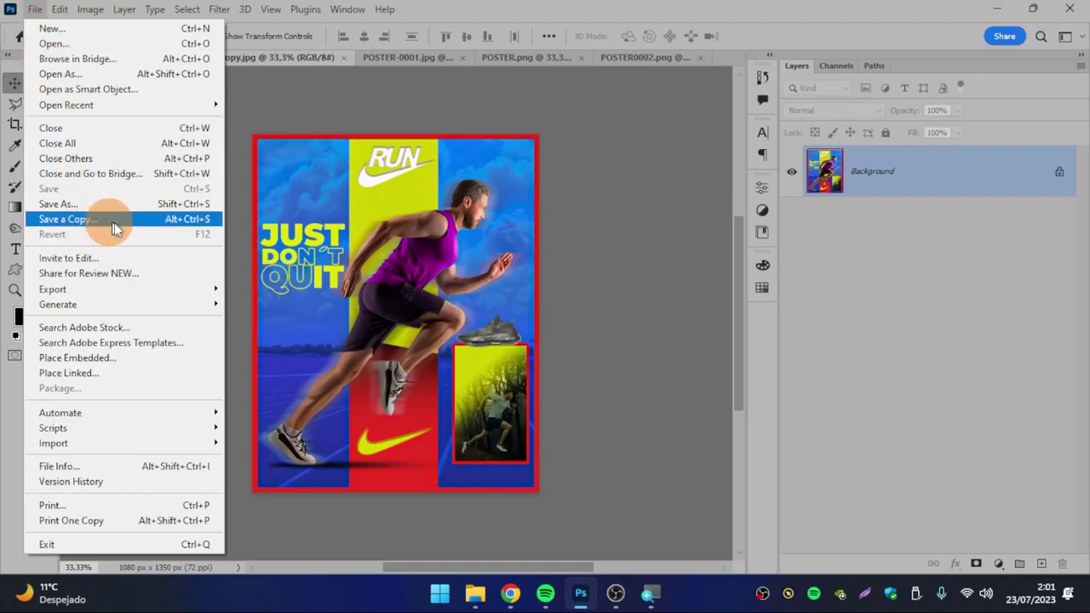
click(486, 12)
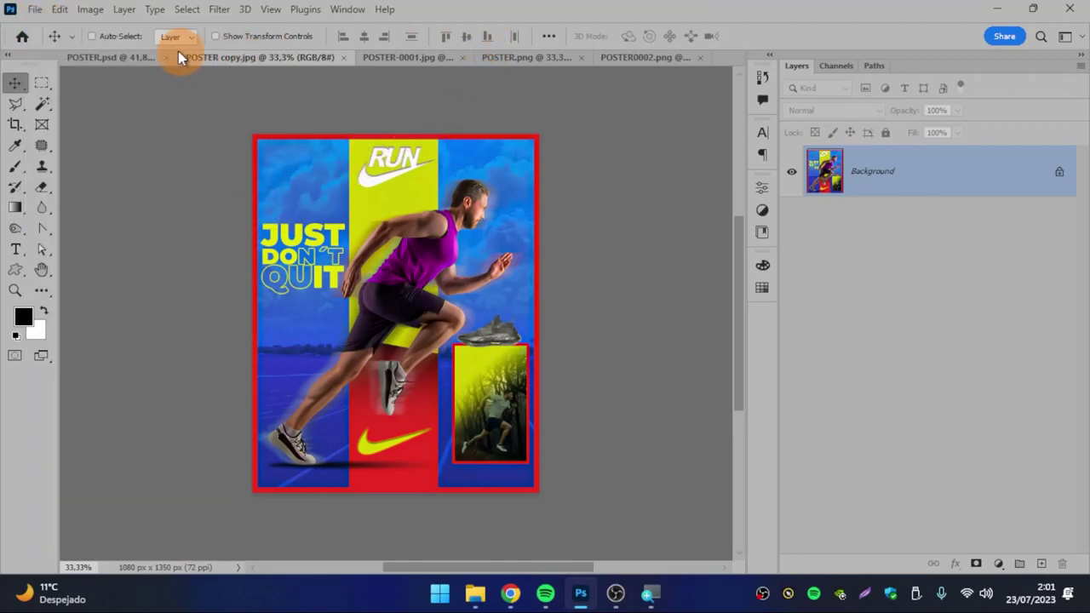
click(89, 10)
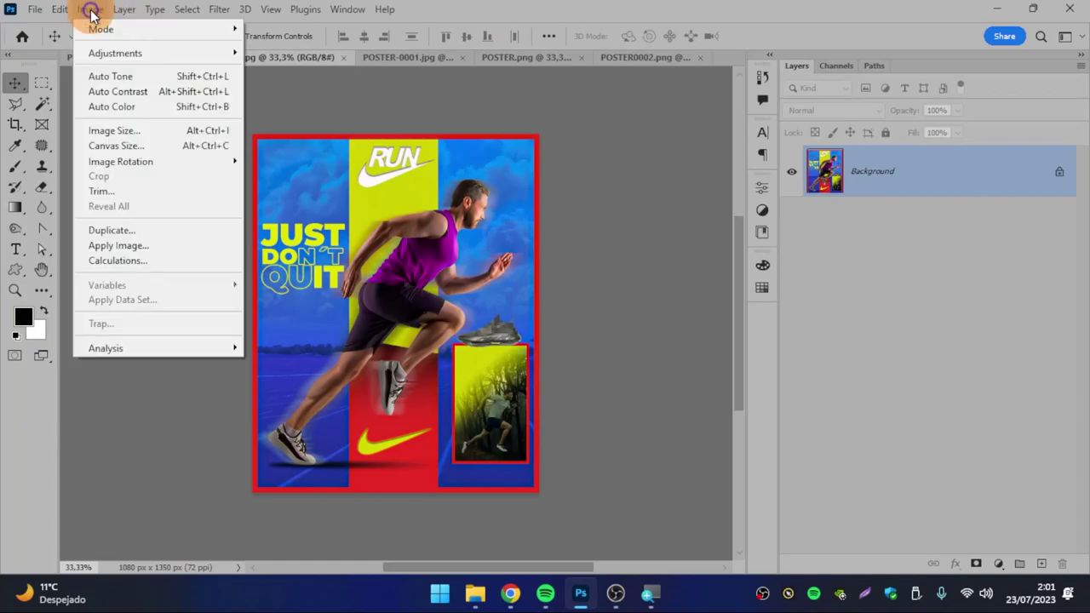
click(157, 133)
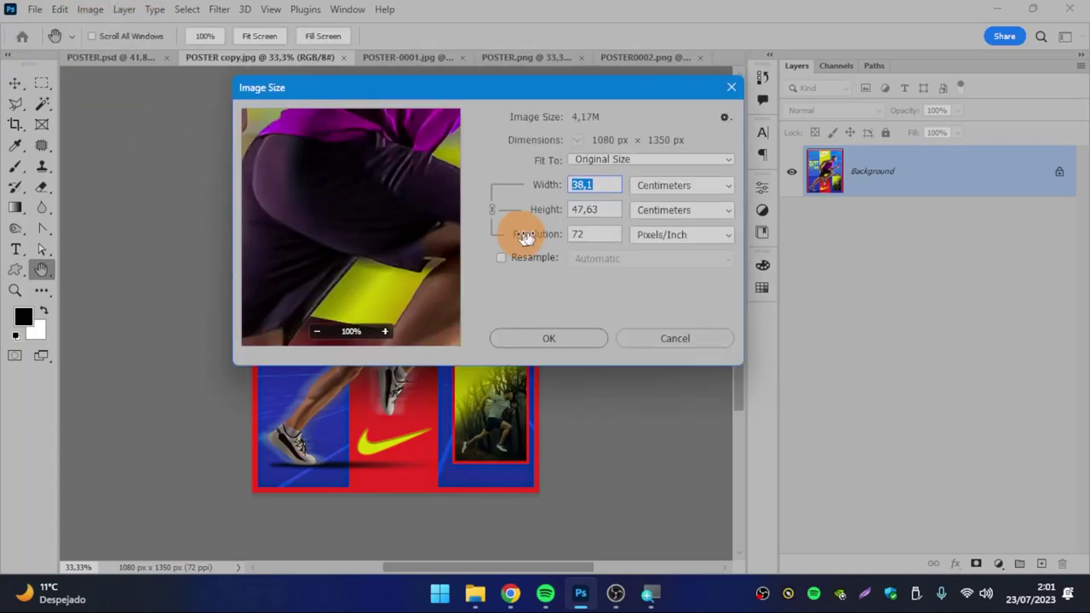
click(661, 188)
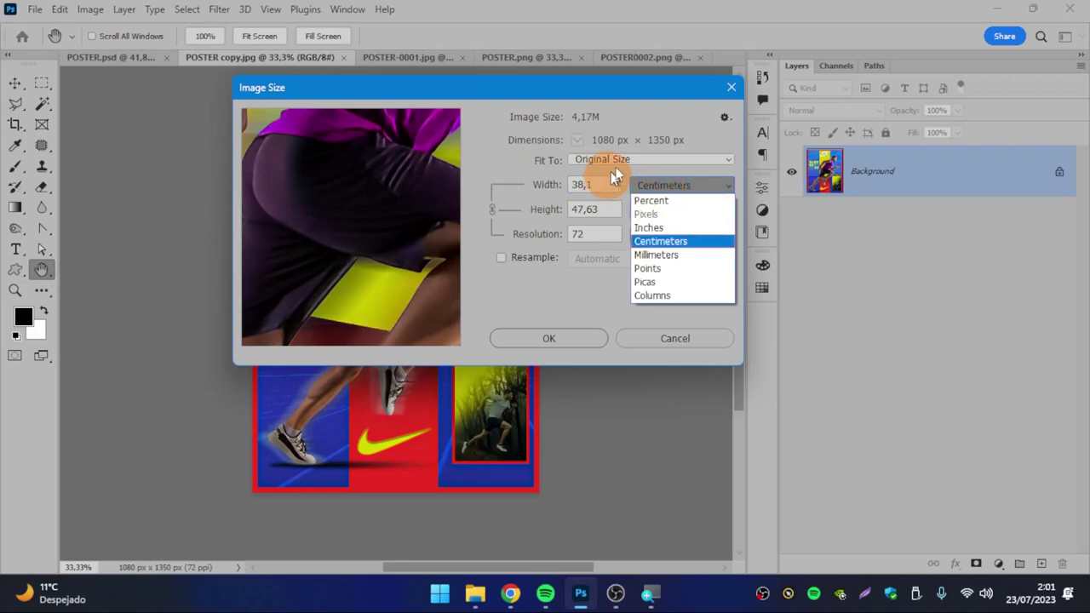
click(638, 147)
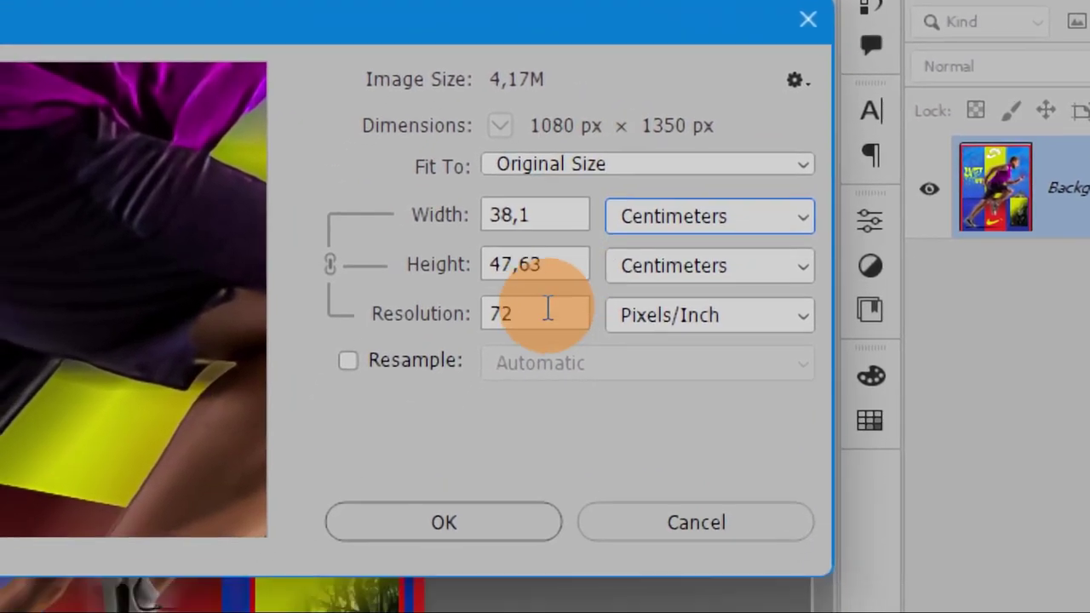
click(494, 463)
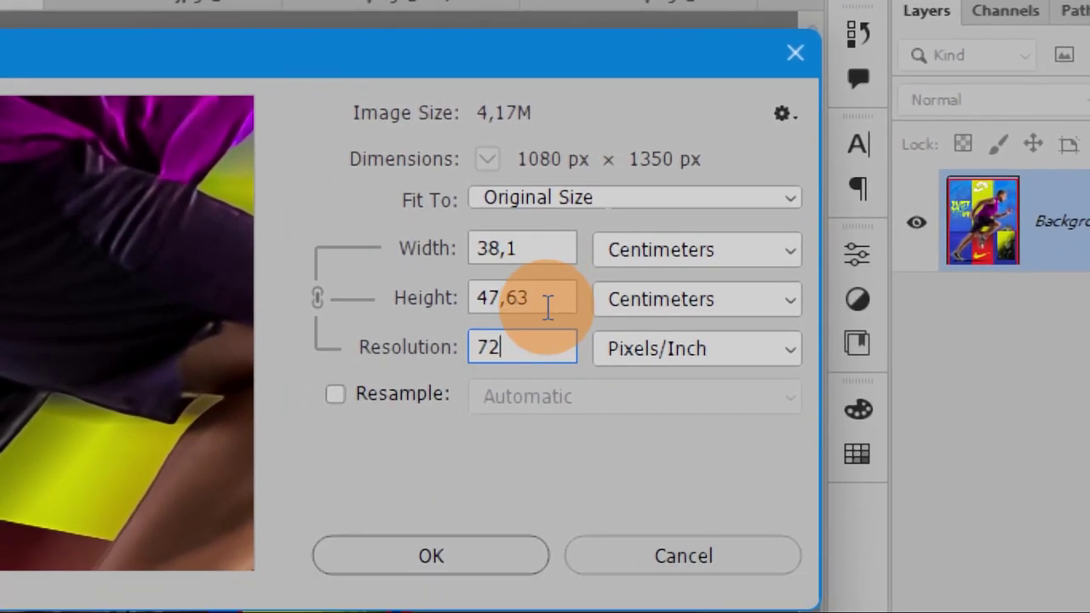
key(super+minus)
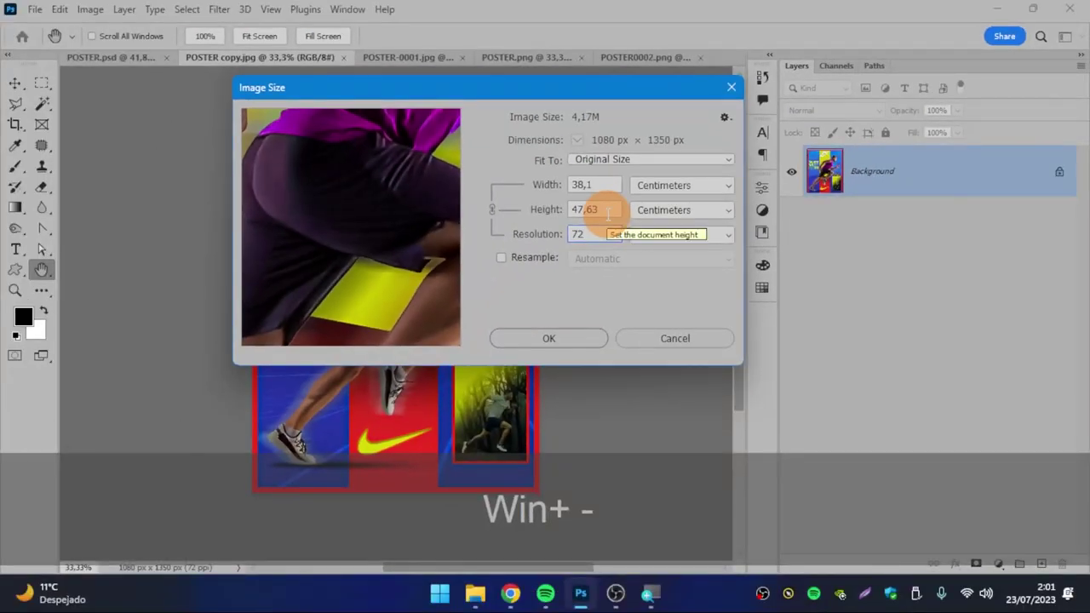
click(524, 229)
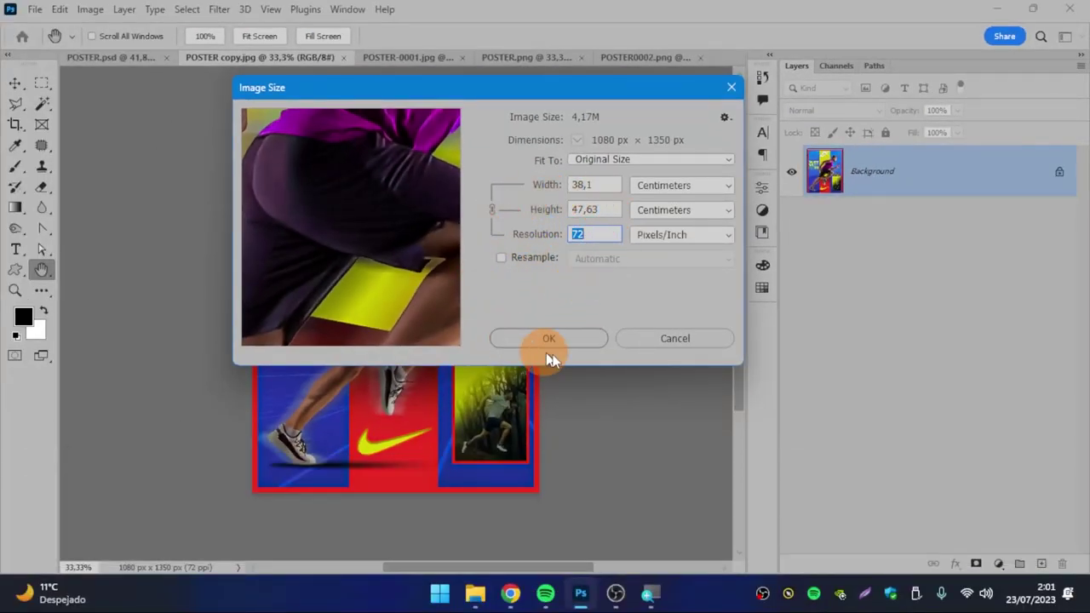
click(696, 343)
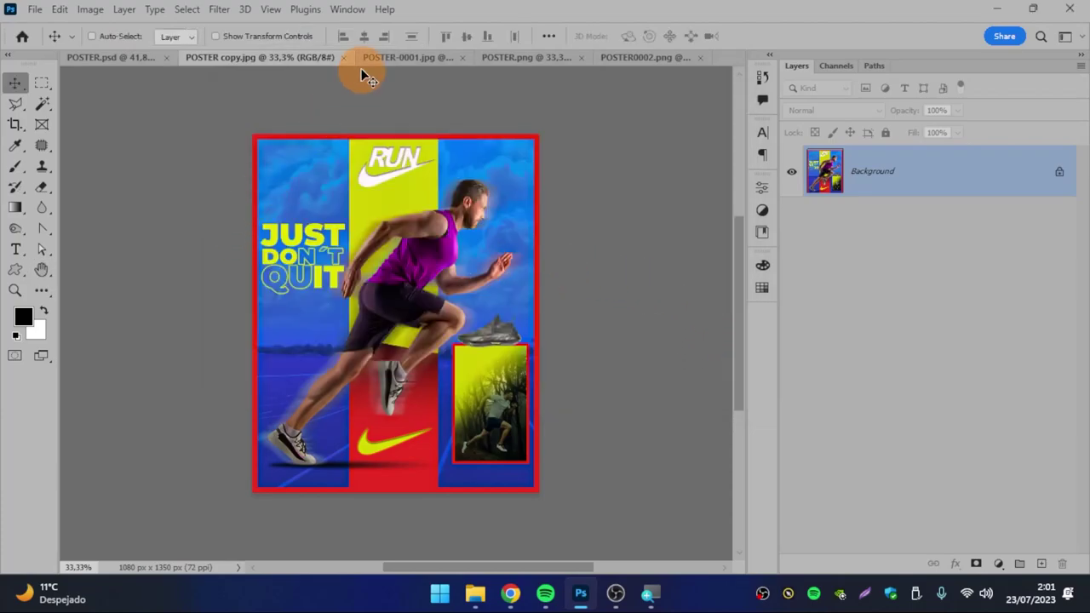
click(391, 58)
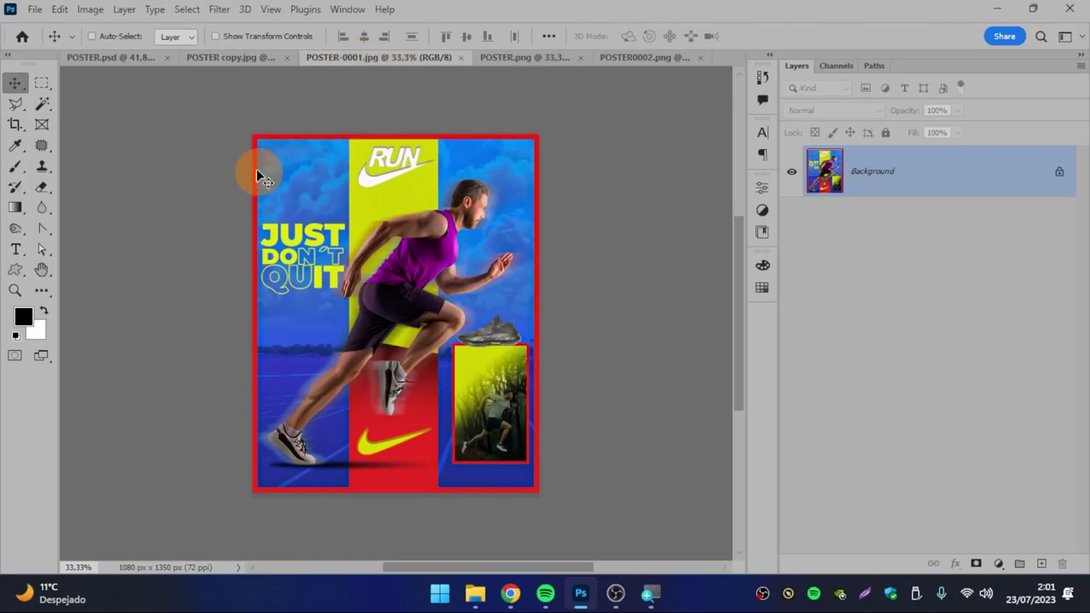
click(89, 9)
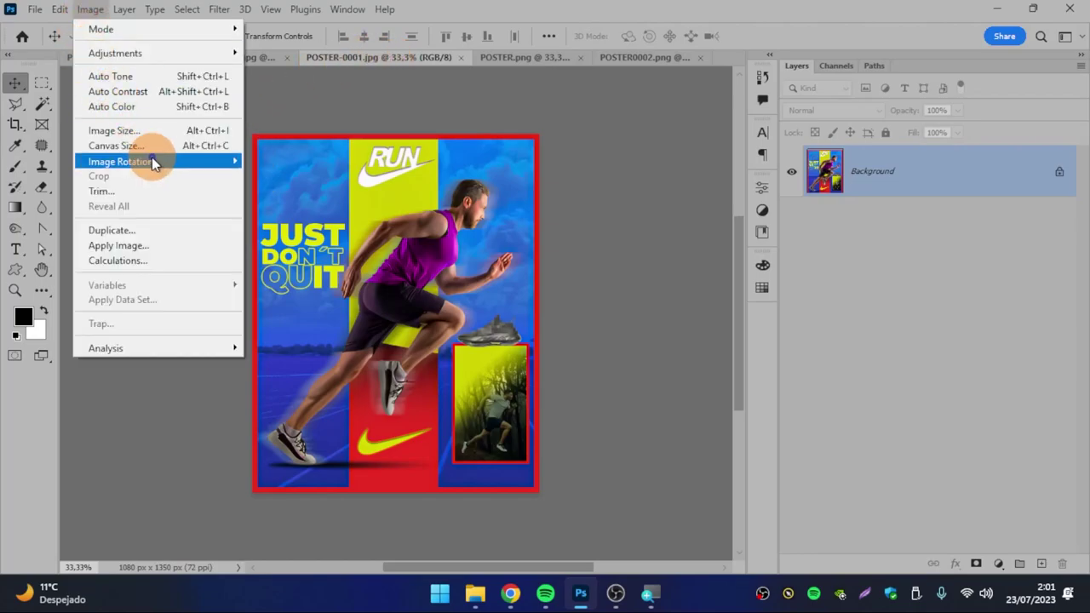
click(171, 132)
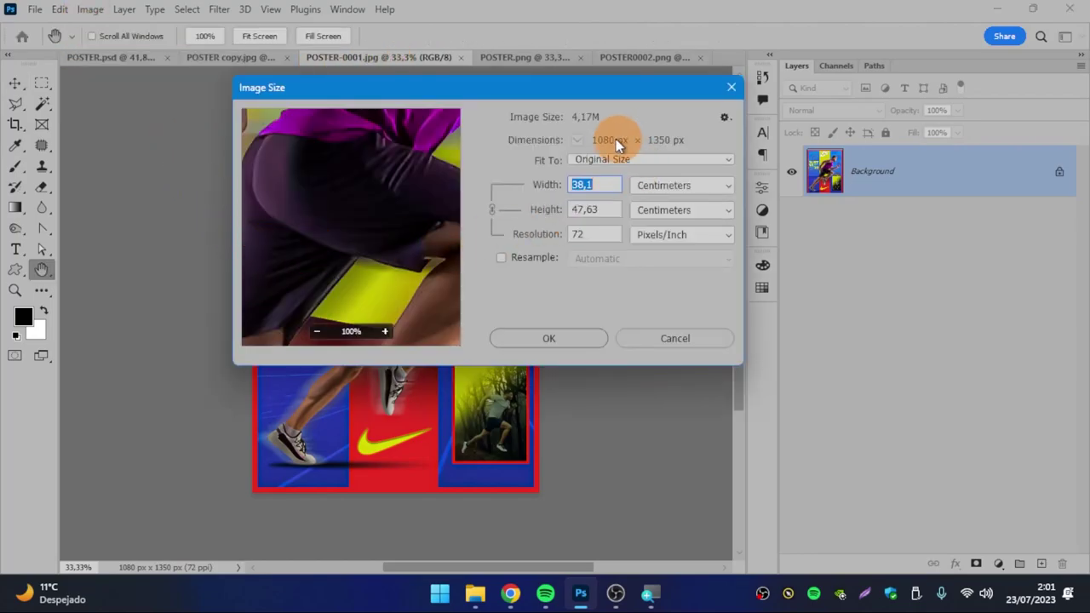
click(659, 339)
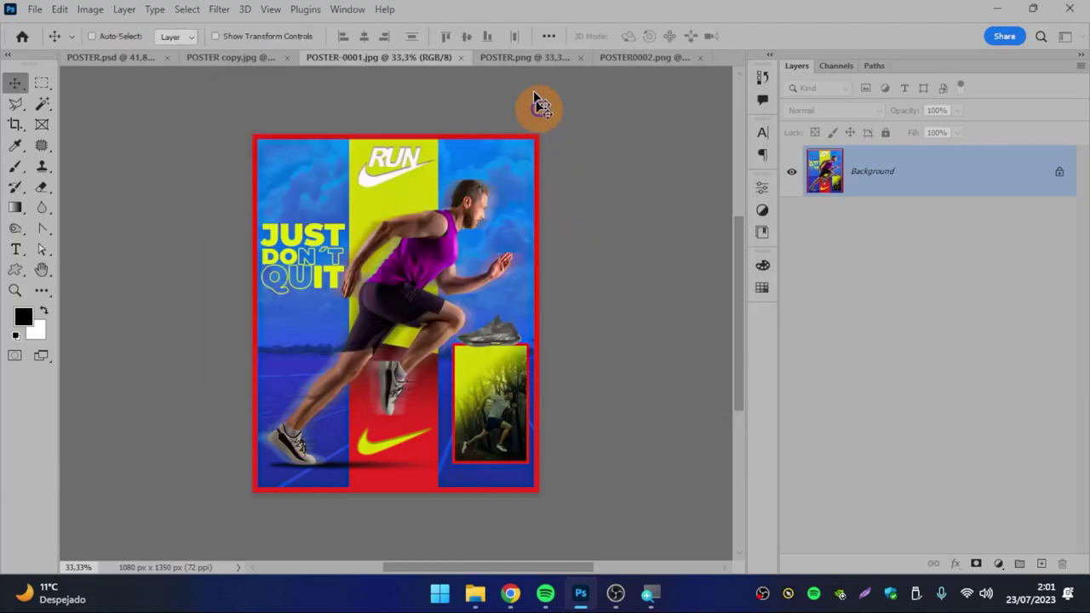
click(517, 58)
click(89, 9)
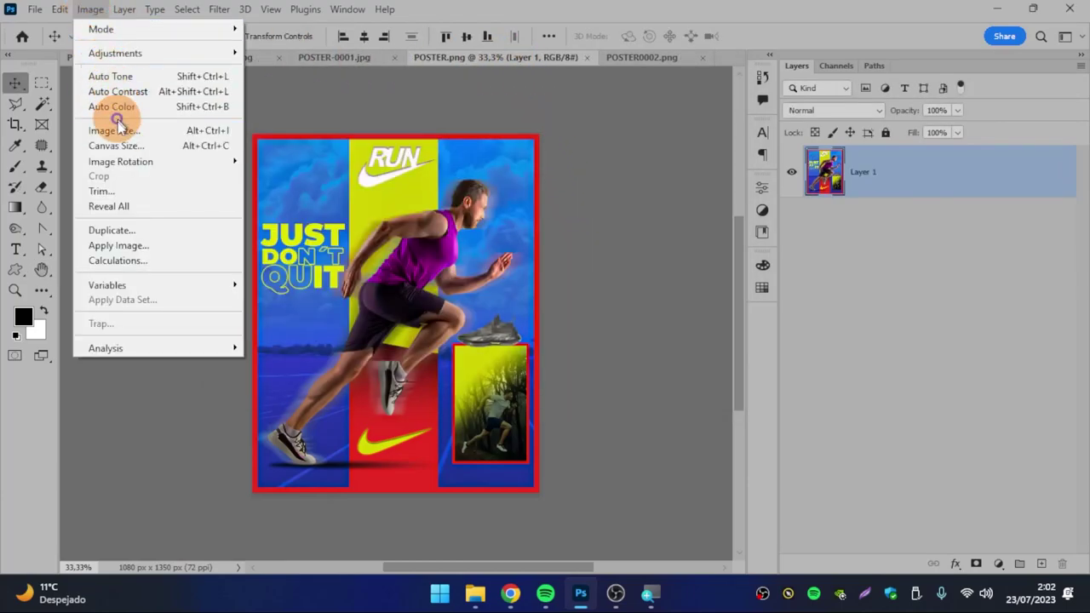
click(120, 140)
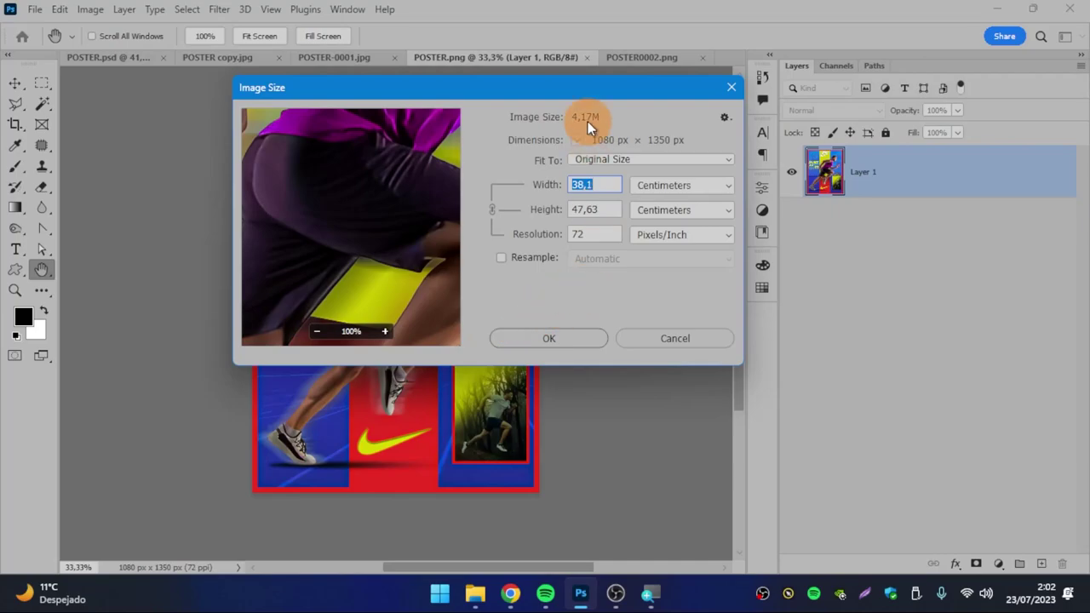
click(648, 341)
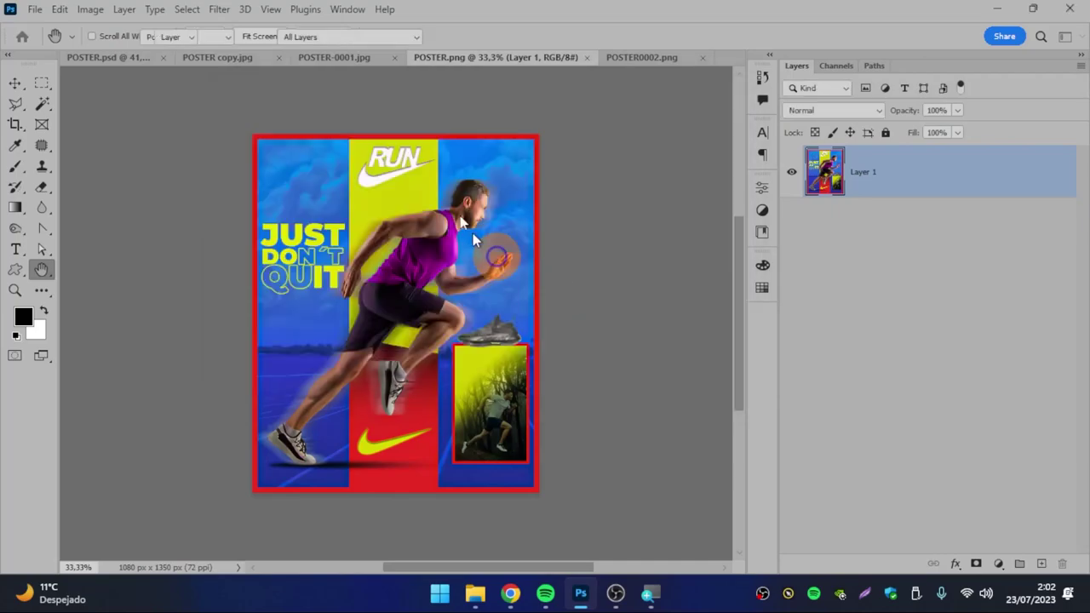
click(613, 59)
click(90, 9)
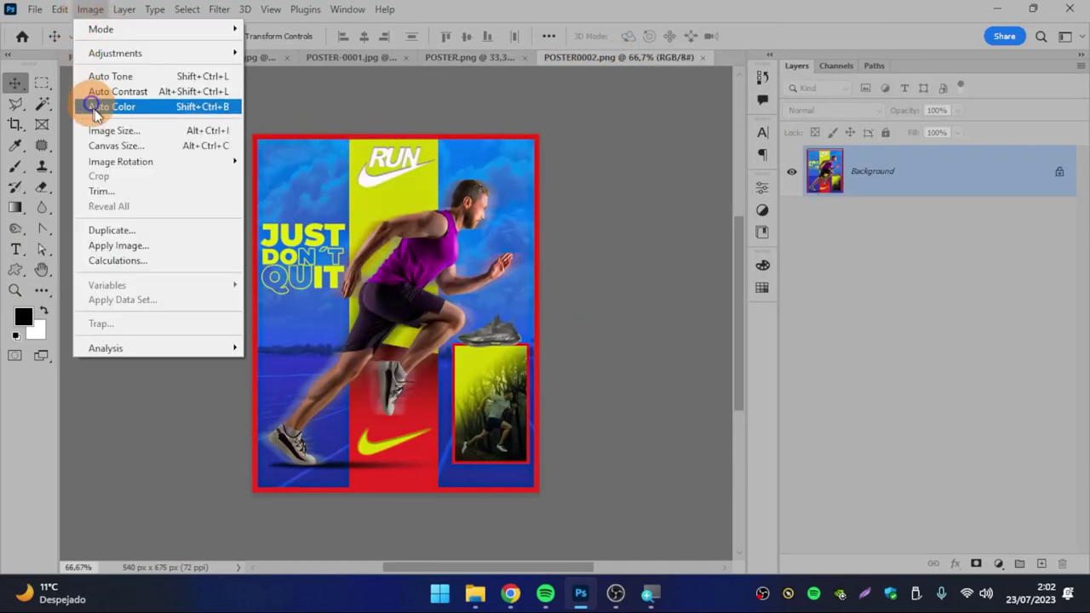
click(75, 129)
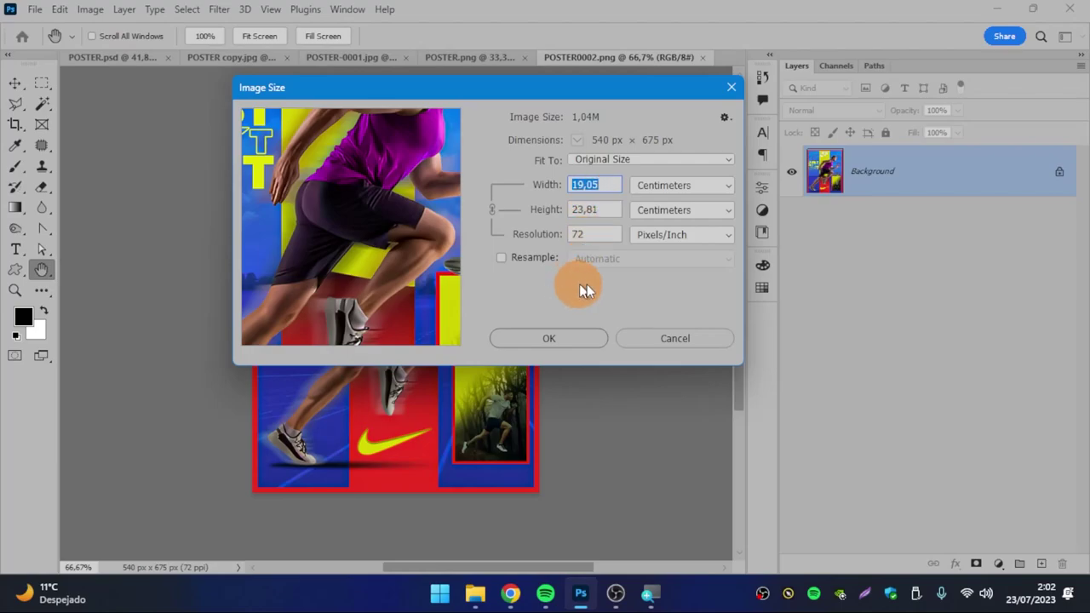
drag(366, 281, 306, 252)
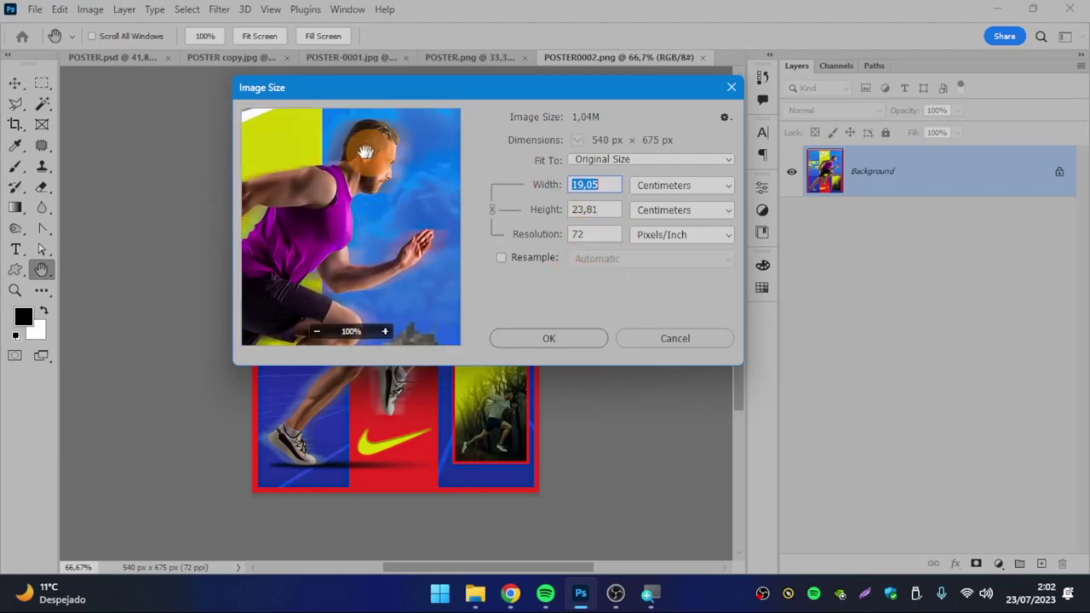
click(683, 342)
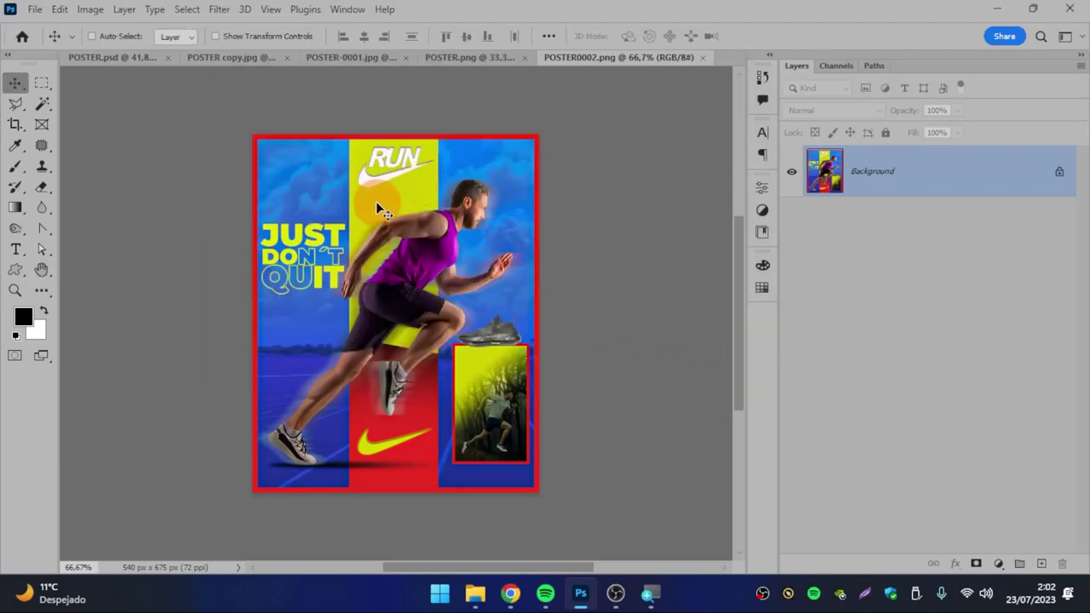
Scrubby-zoom POSTER0002.png to about 84% to inspect detail, then return to the Move tool.
click(14, 290)
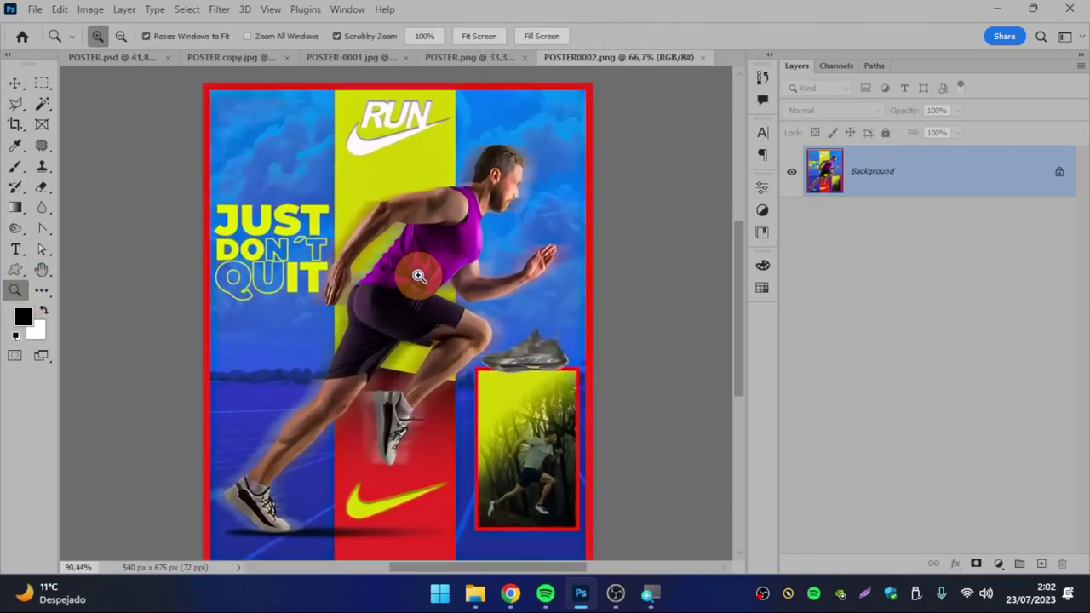
drag(373, 275, 414, 275)
drag(382, 351, 387, 319)
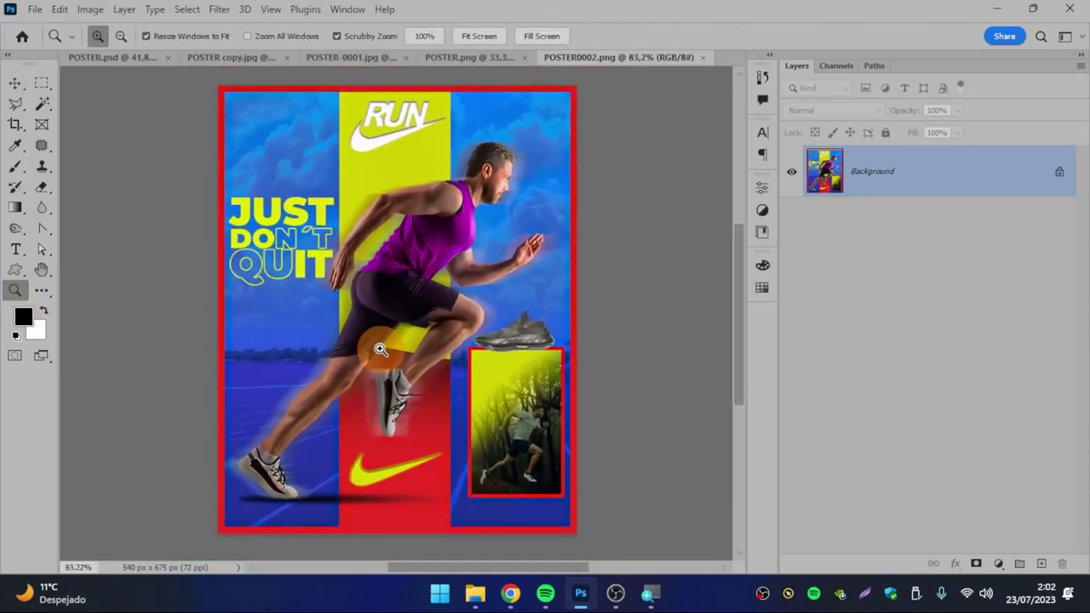
key(v)
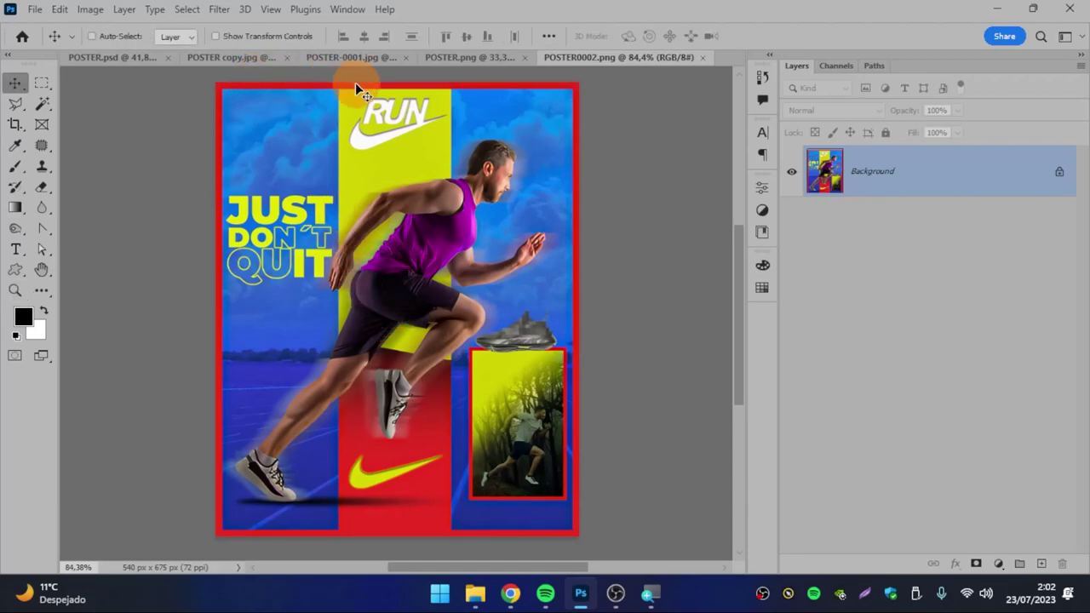
Compare the flat POSTER copy.jpg with the layered POSTER.psd, ending on POSTER copy.jpg.
click(246, 57)
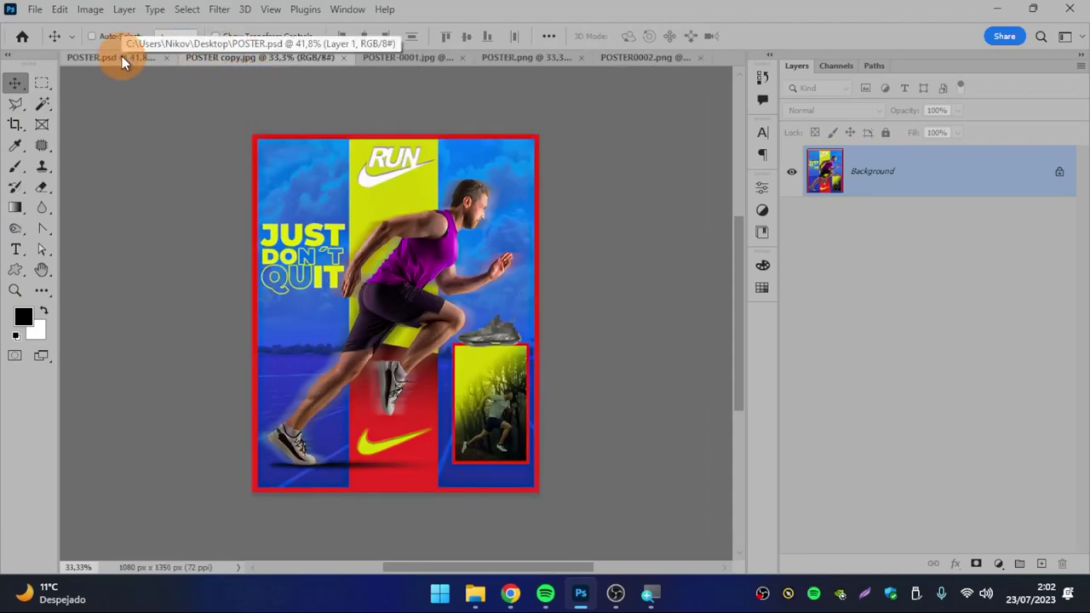
click(122, 57)
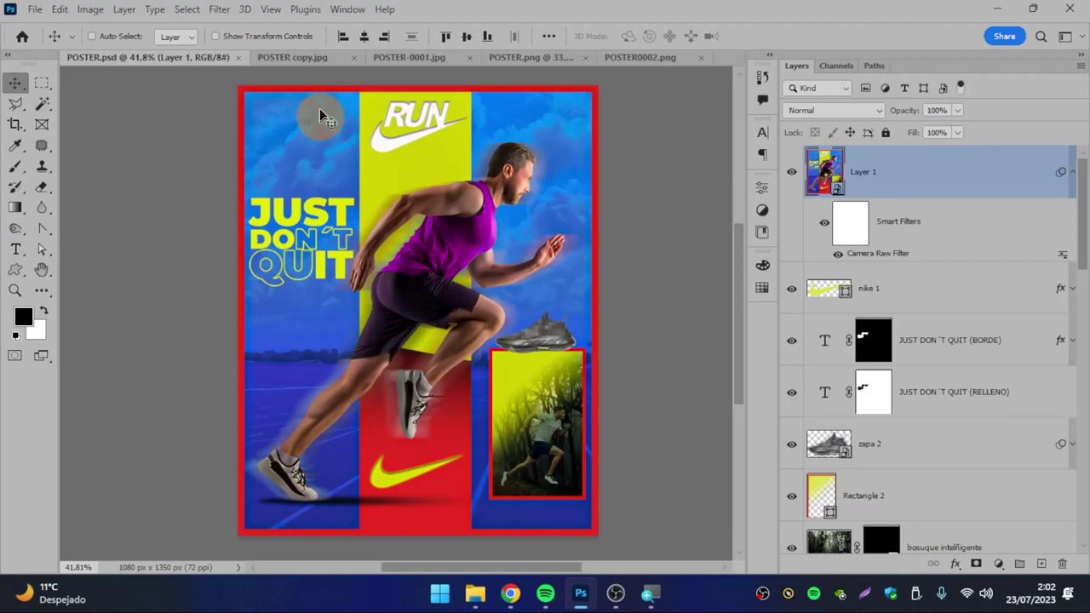
click(307, 57)
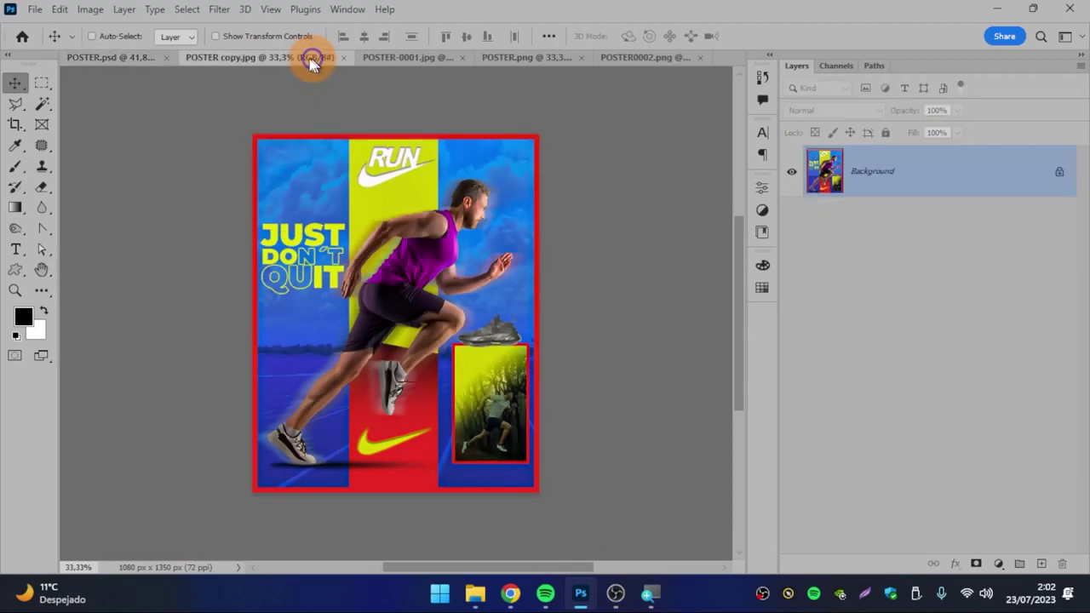
Maximize the Photoshop window and browse the File menu's Export and Save a Copy options without choosing any.
click(35, 10)
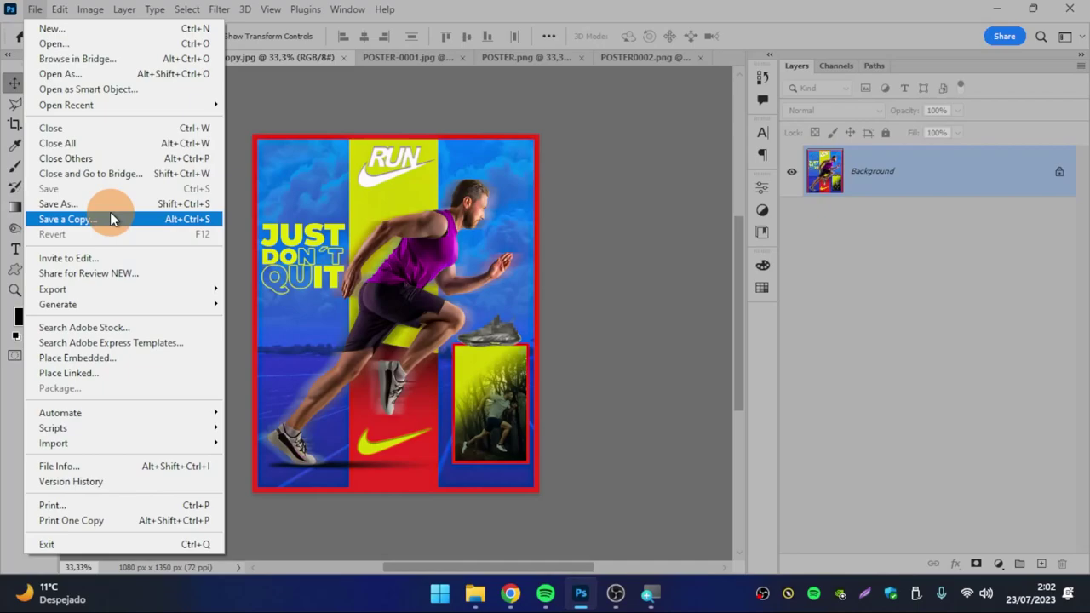
mouse_move(52, 289)
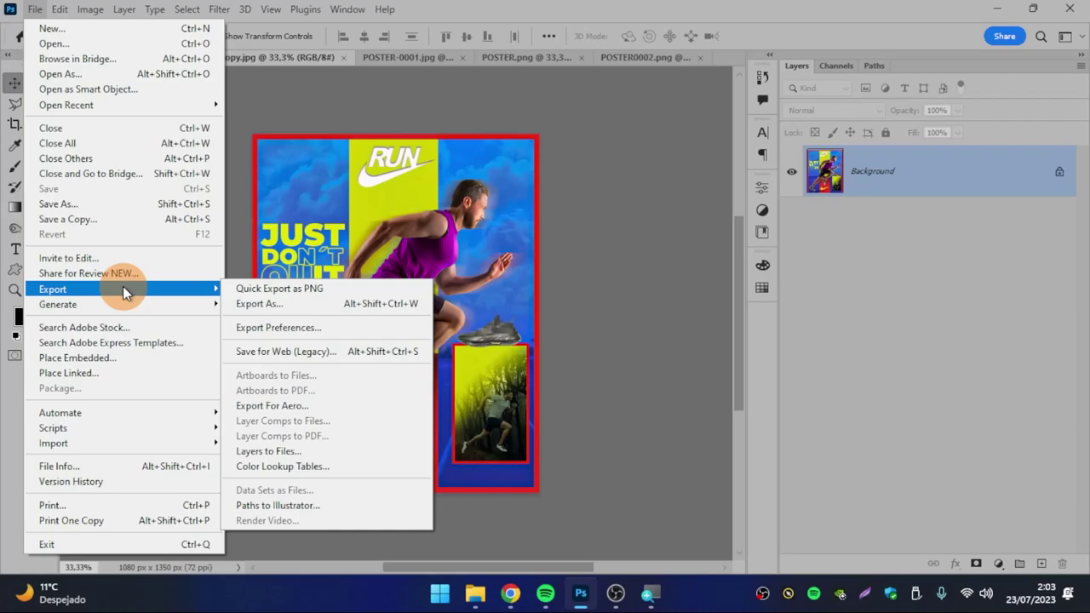
click(486, 9)
click(1043, 11)
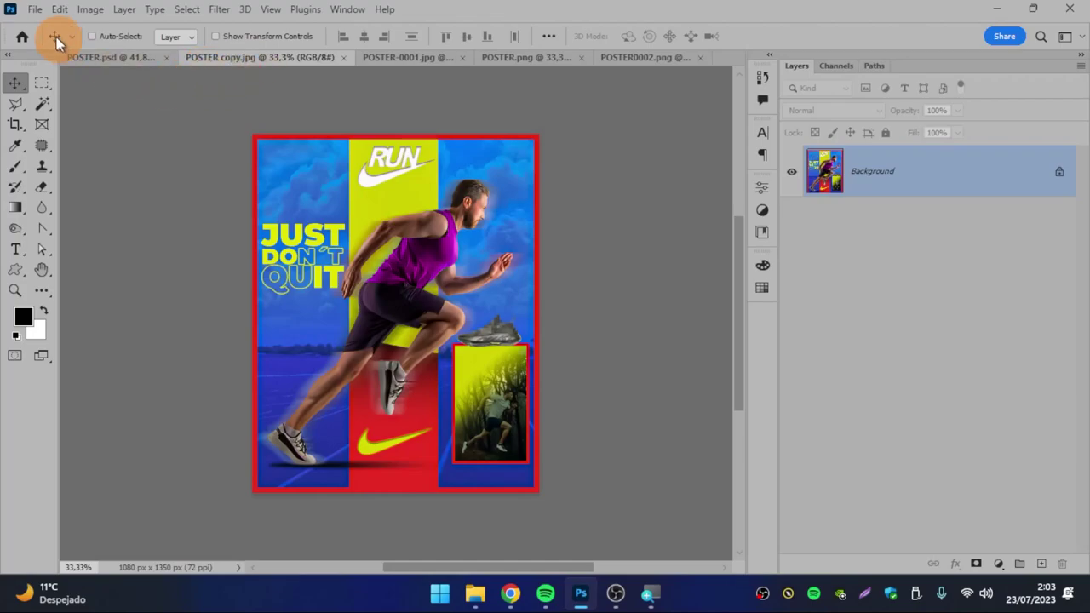
click(35, 10)
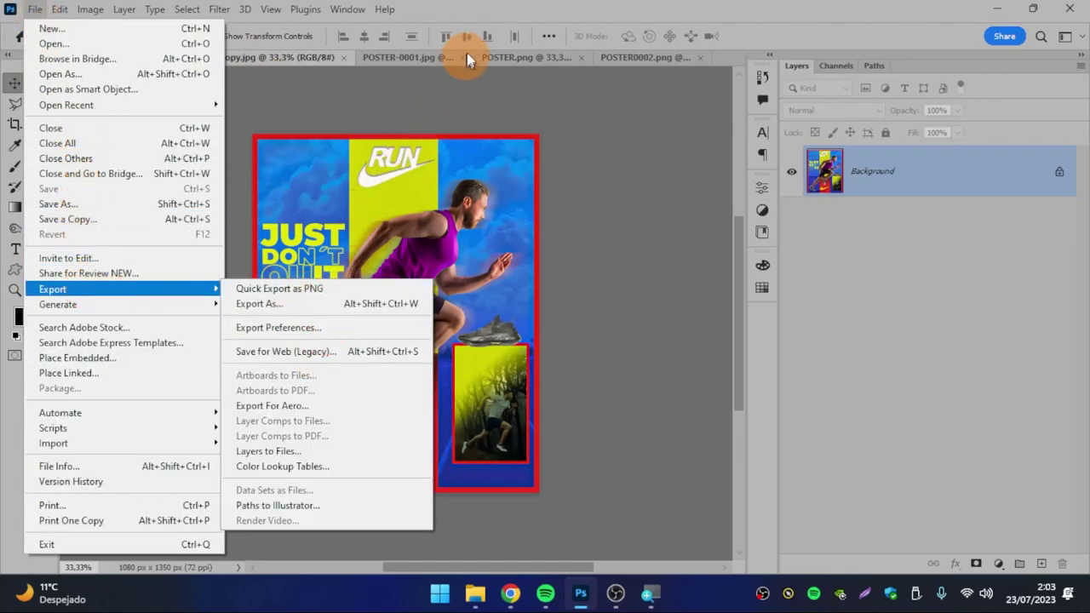
click(479, 23)
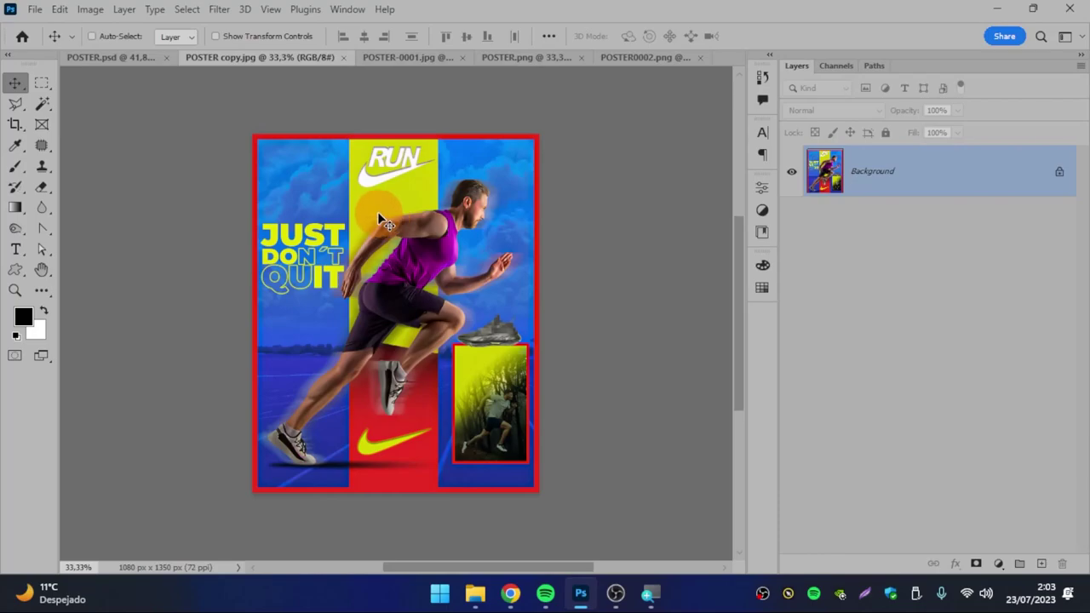
click(34, 10)
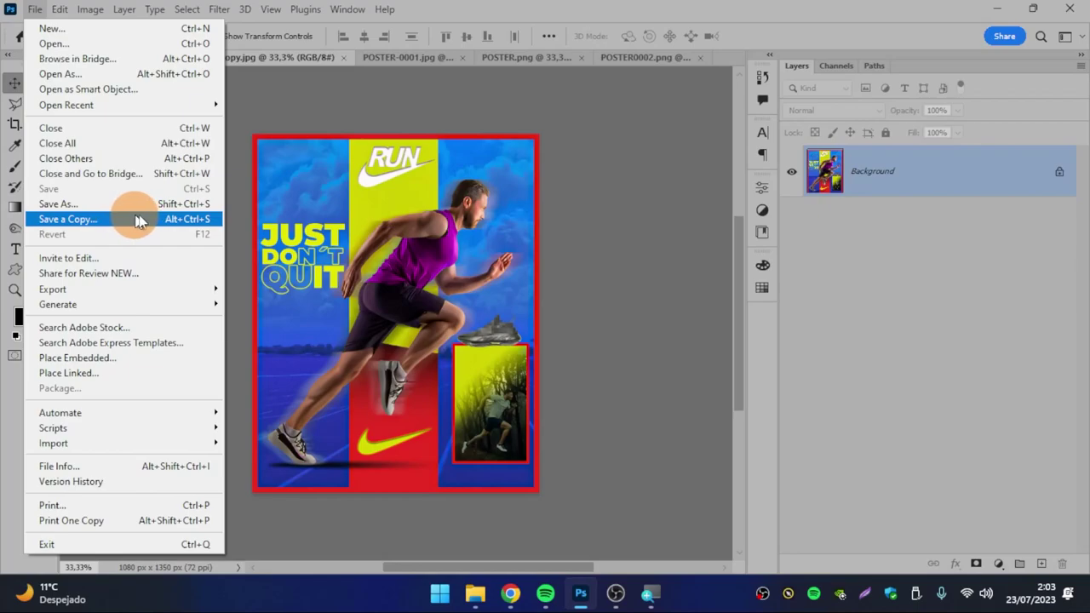
click(649, 30)
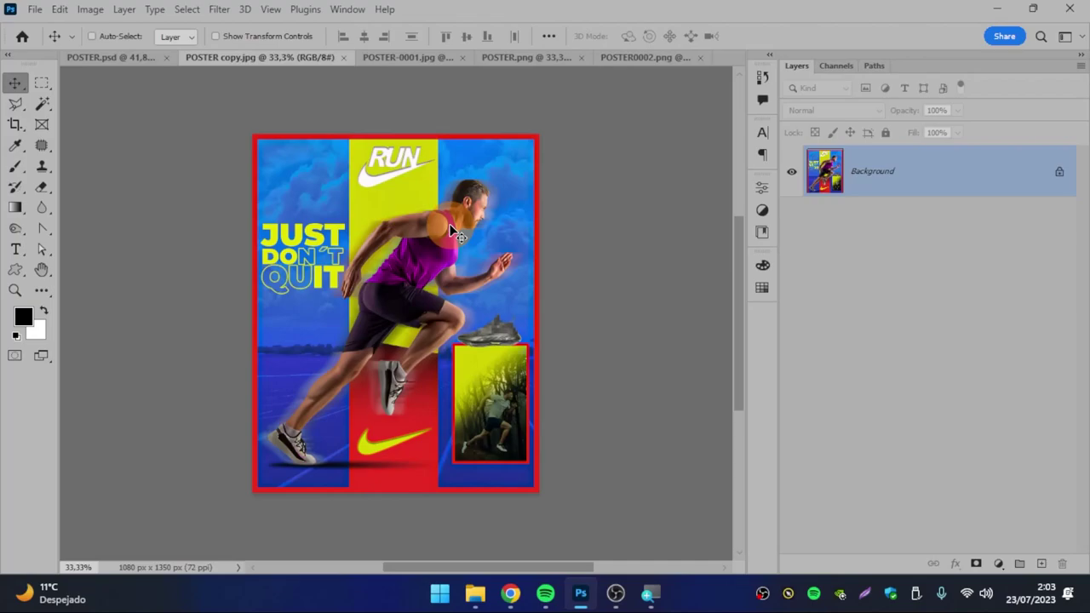
Open Save for Web (Legacy) for POSTER.psd and select the resize Percent value.
click(134, 57)
click(35, 10)
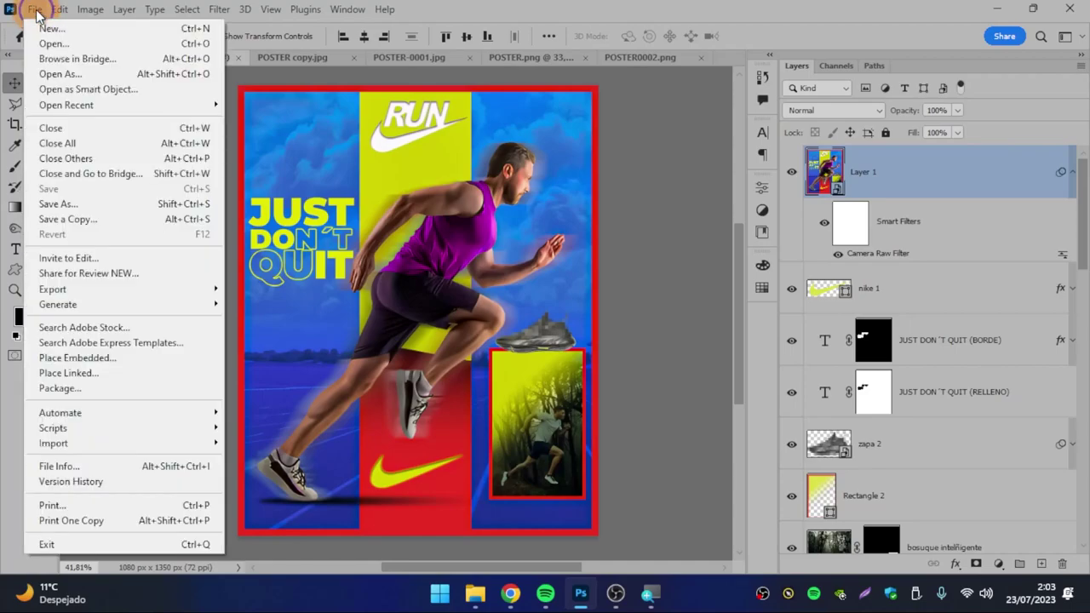
click(136, 289)
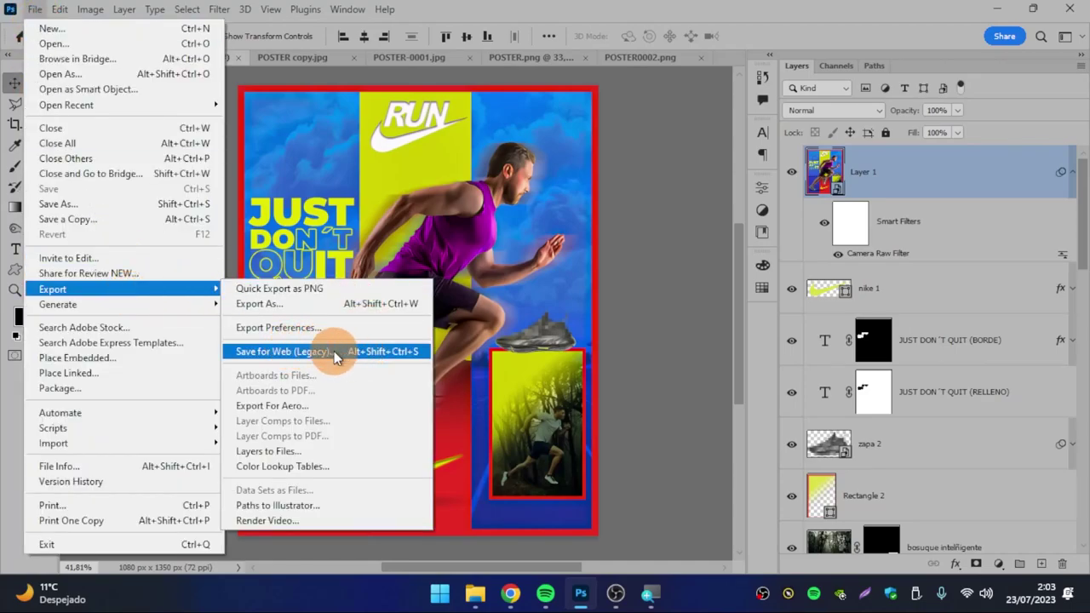
click(332, 354)
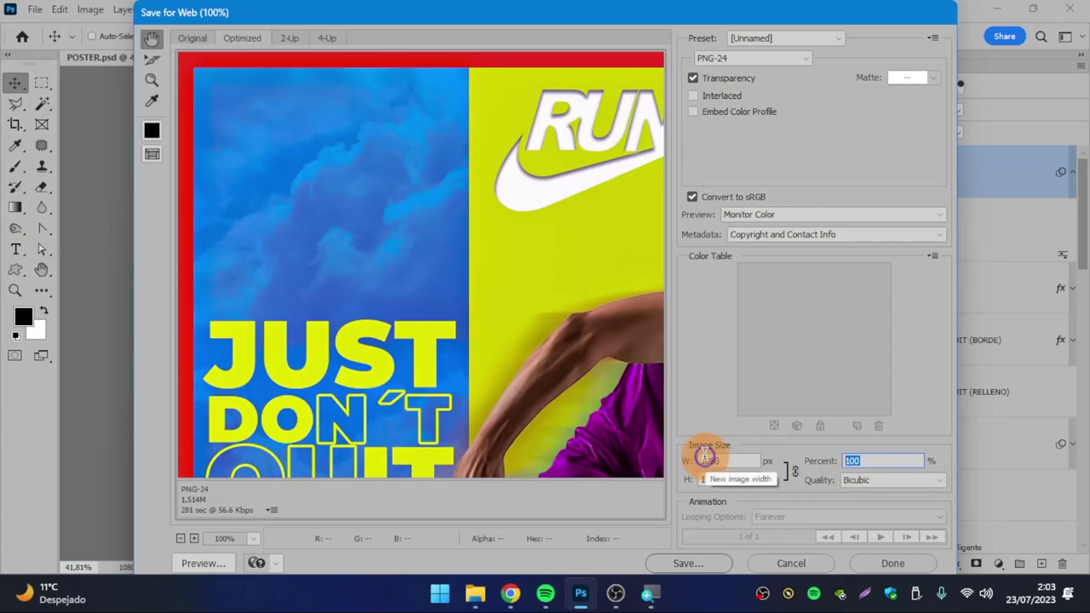
double_click(854, 460)
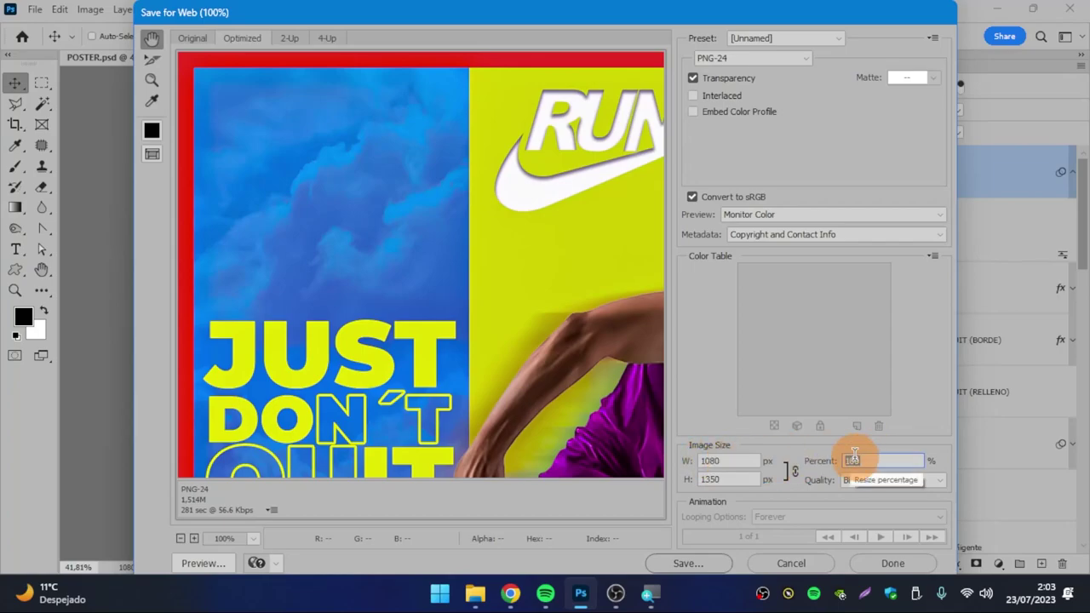
click(747, 58)
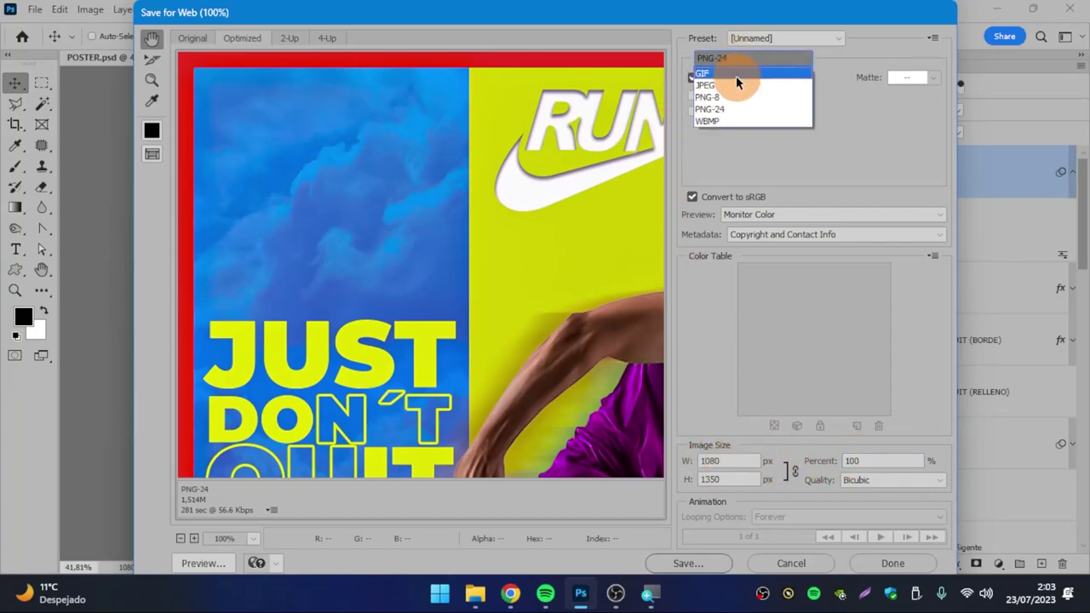
Try GIF with 256 colours, then switch the export format to JPEG and select Percent.
click(736, 76)
click(935, 83)
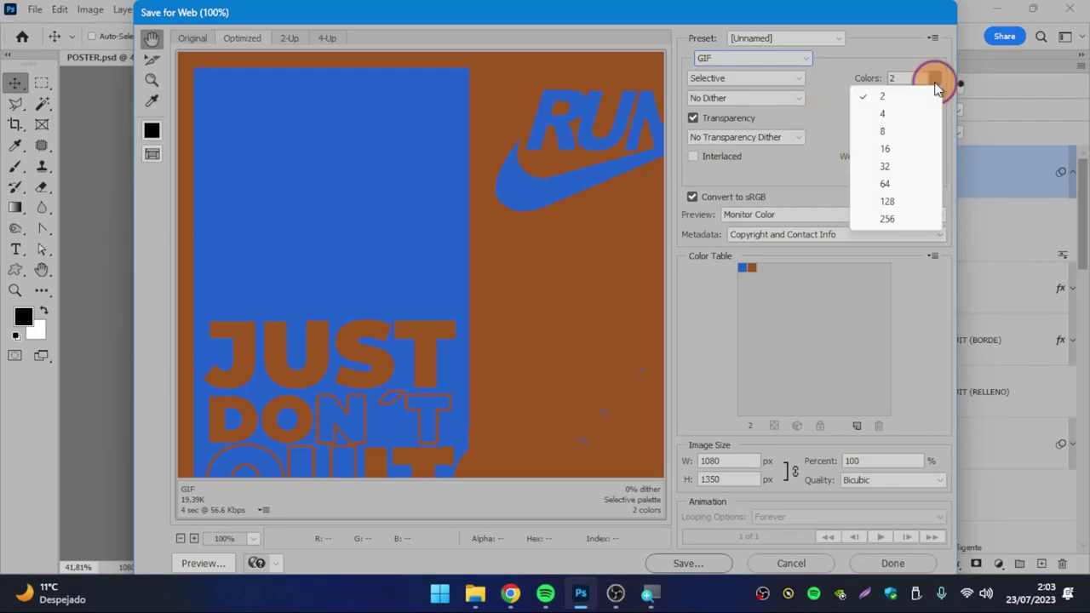
click(899, 219)
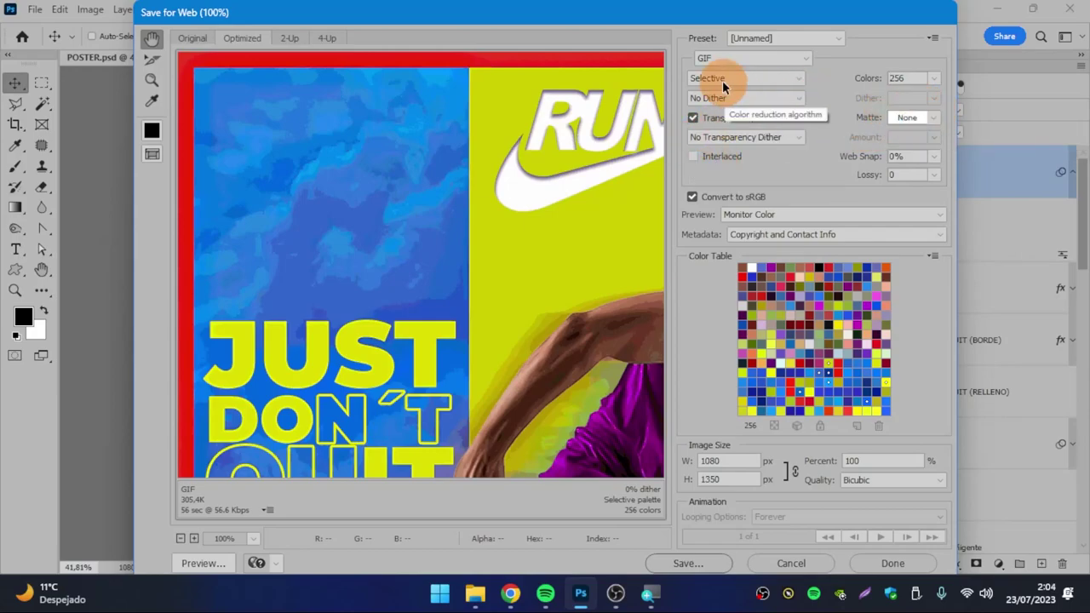
click(735, 57)
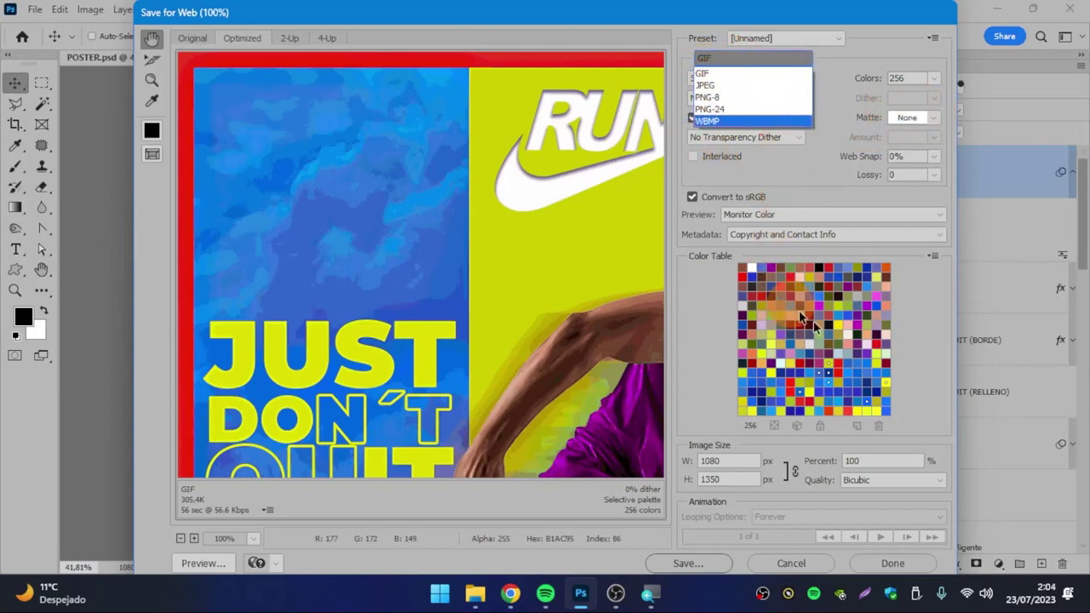
click(735, 89)
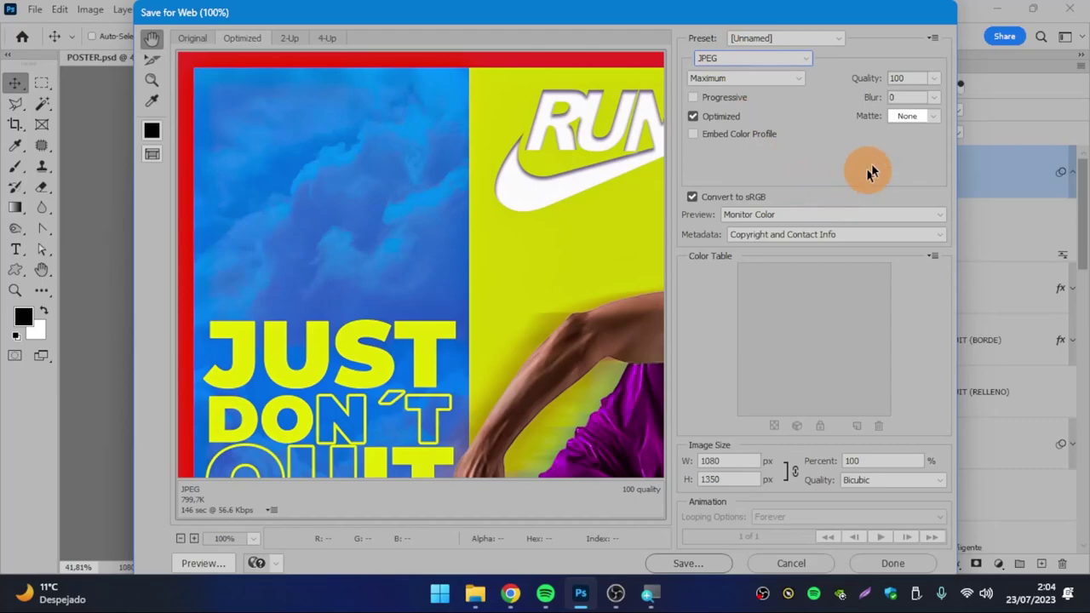
double_click(856, 461)
text(50)
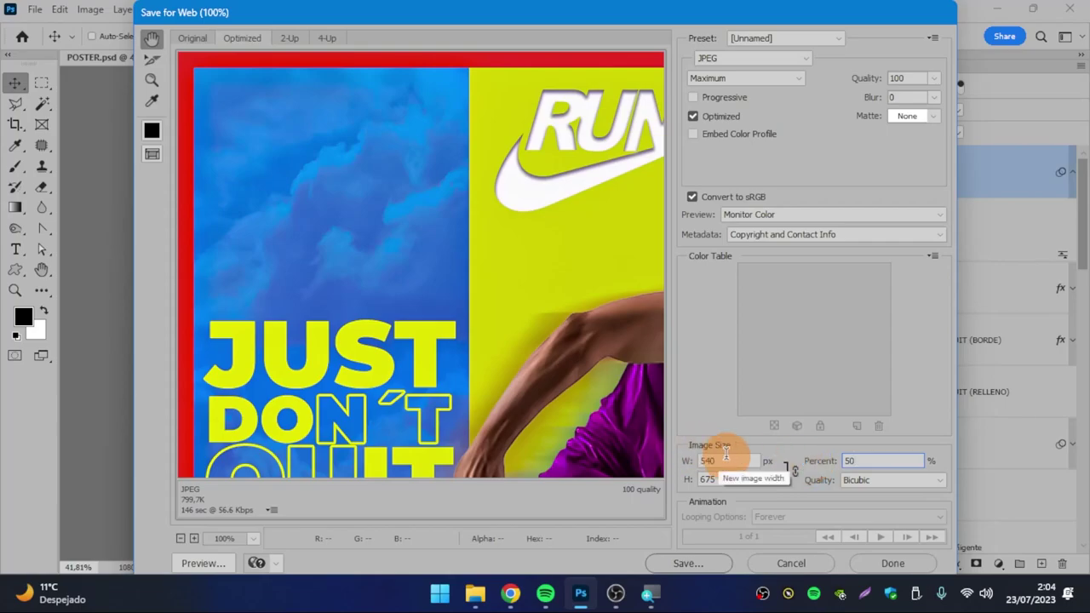
Apply the 50% resize, keep Maximum JPEG quality, then cancel Save for Web without saving.
click(724, 460)
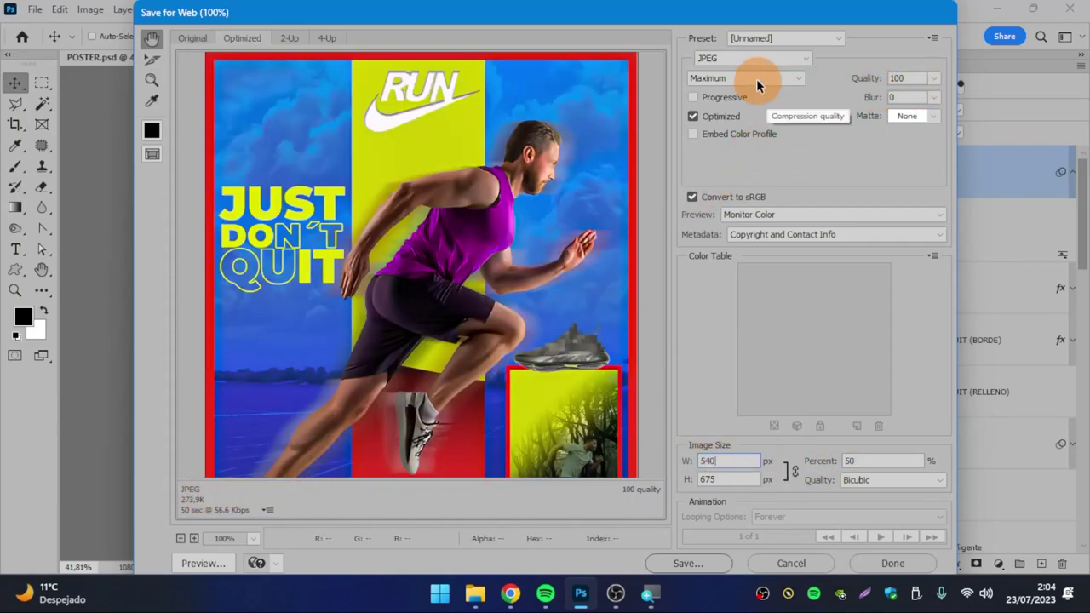
click(798, 79)
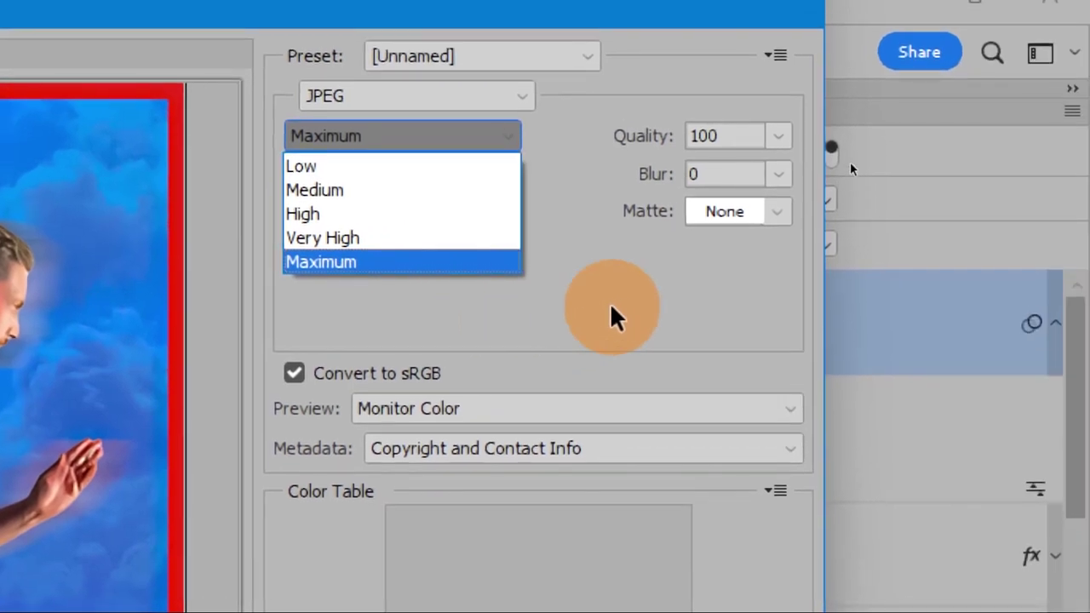
key(super+minus)
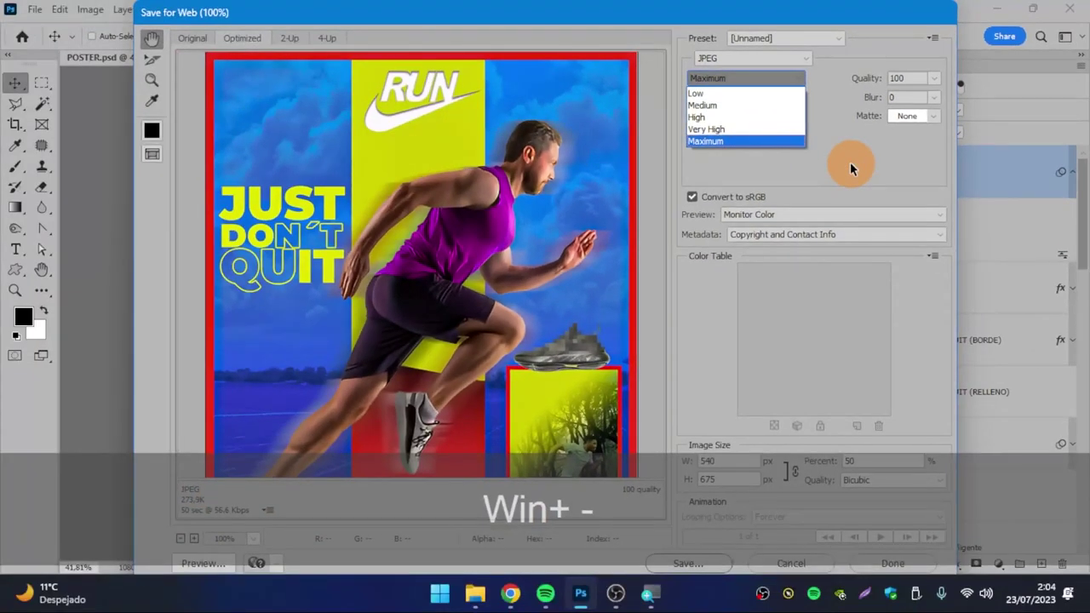
click(454, 10)
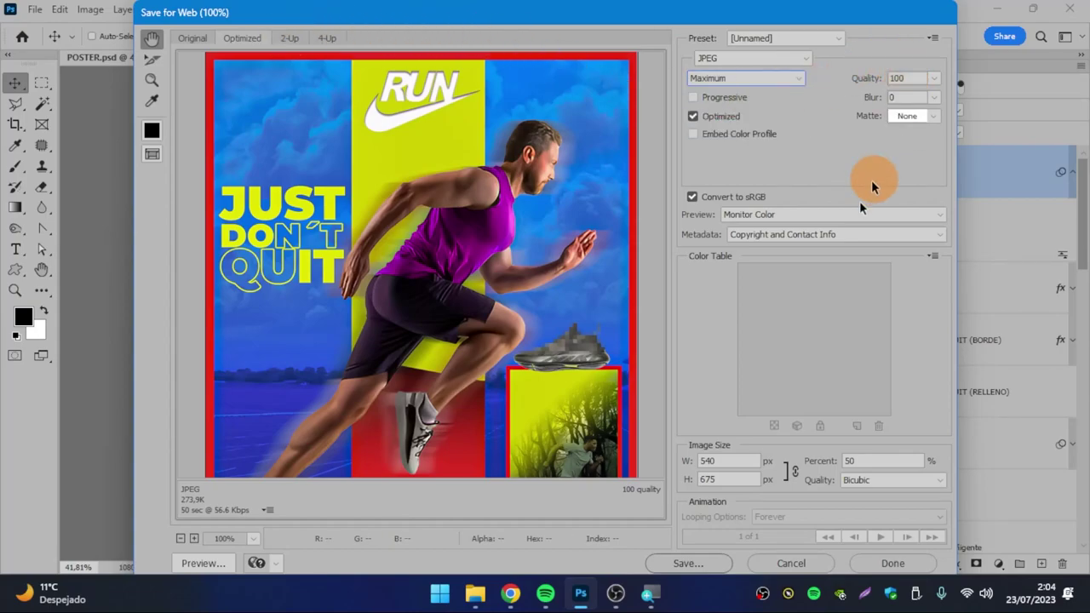
click(791, 563)
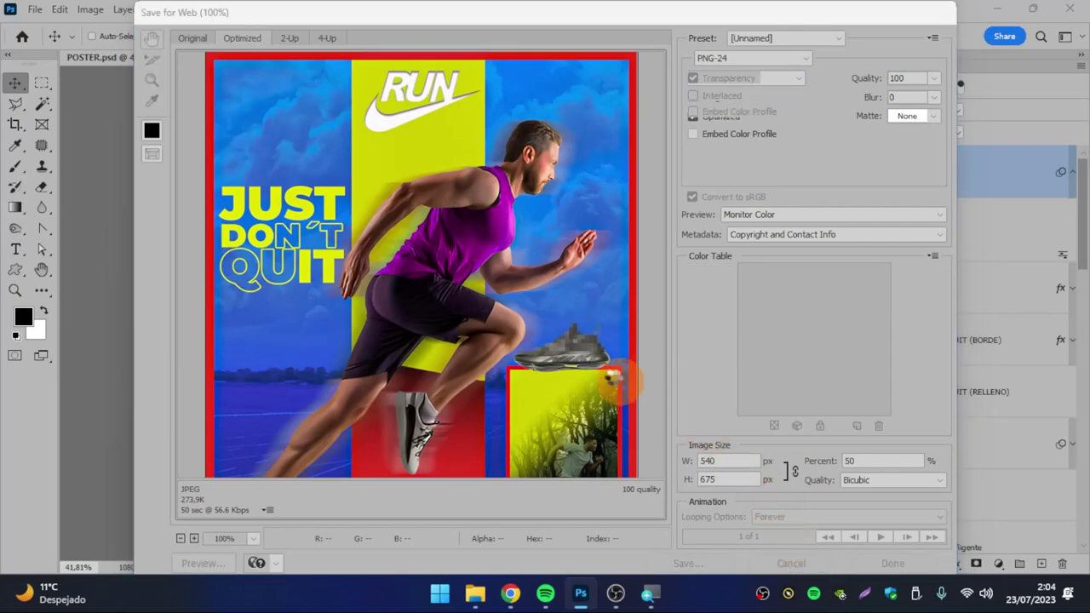